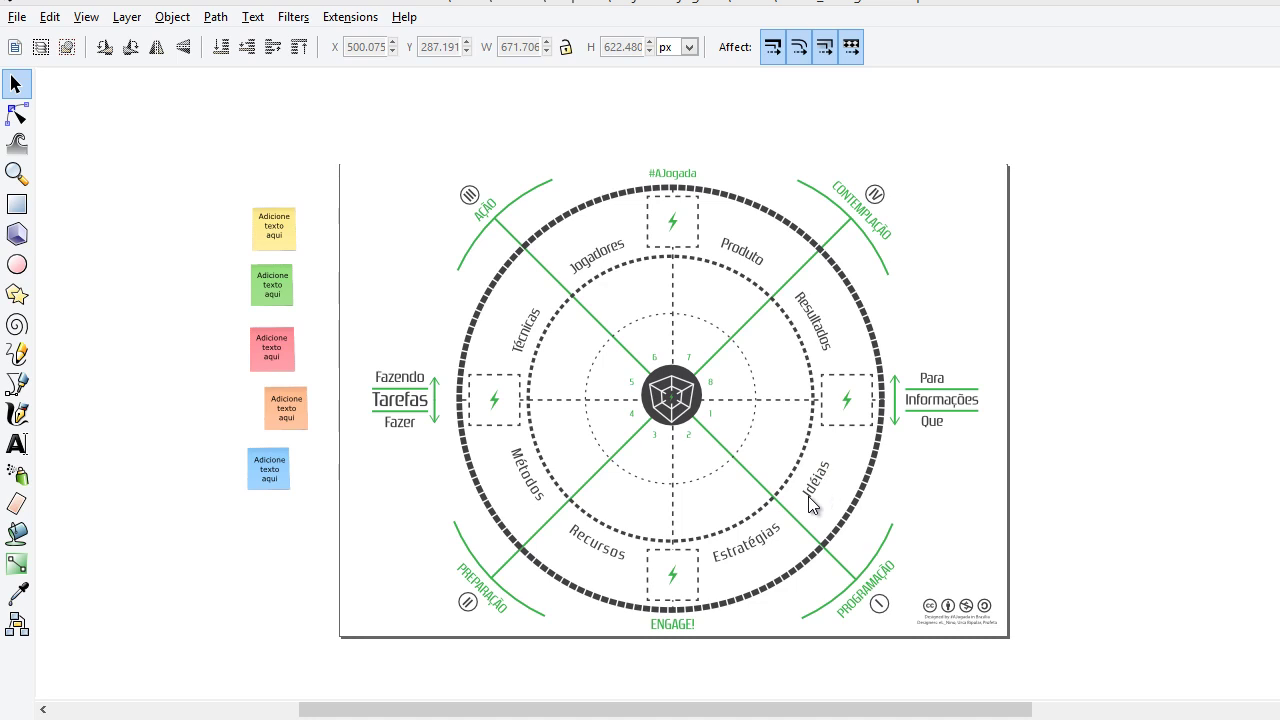
# - Zoom in on the wheel's centre to read labels like Jogadores, Produto, Resultados and Idéias
pyautogui.keyDown('ctrl'); pyautogui.scroll(1, 680, 537); pyautogui.keyUp('ctrl')
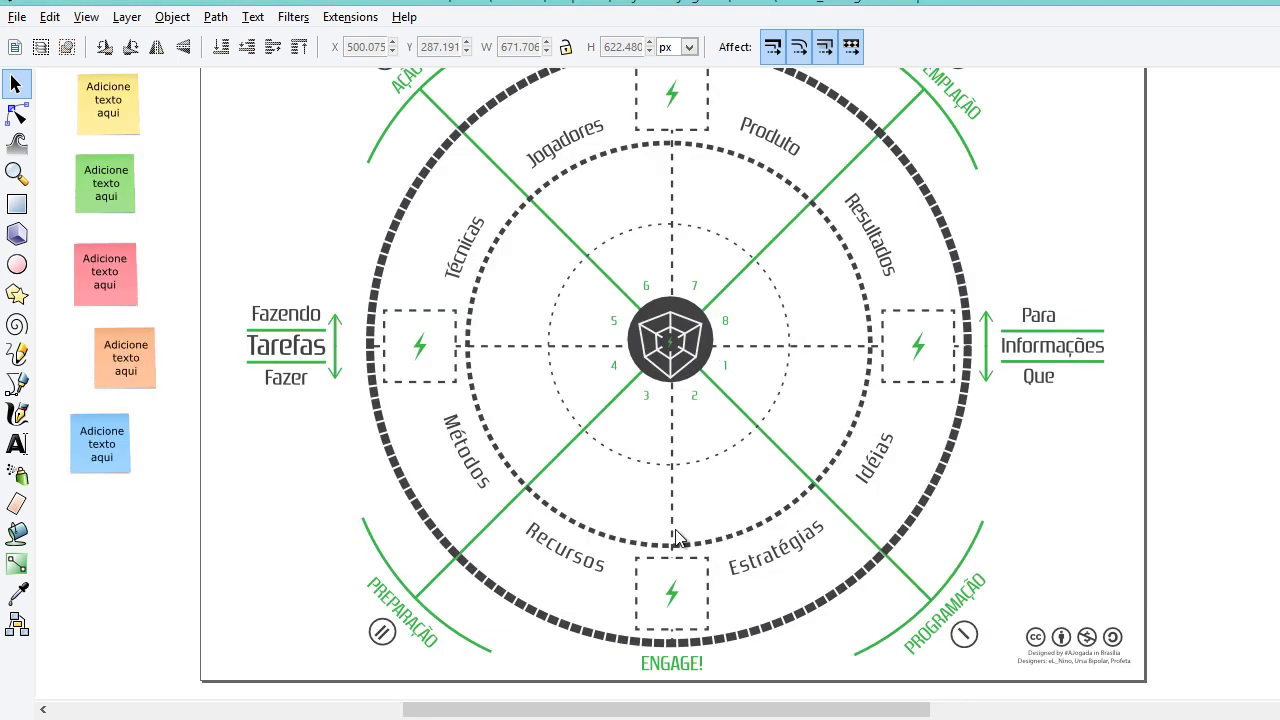
pyautogui.keyDown('ctrl'); pyautogui.scroll(1, 676, 537); pyautogui.keyUp('ctrl')
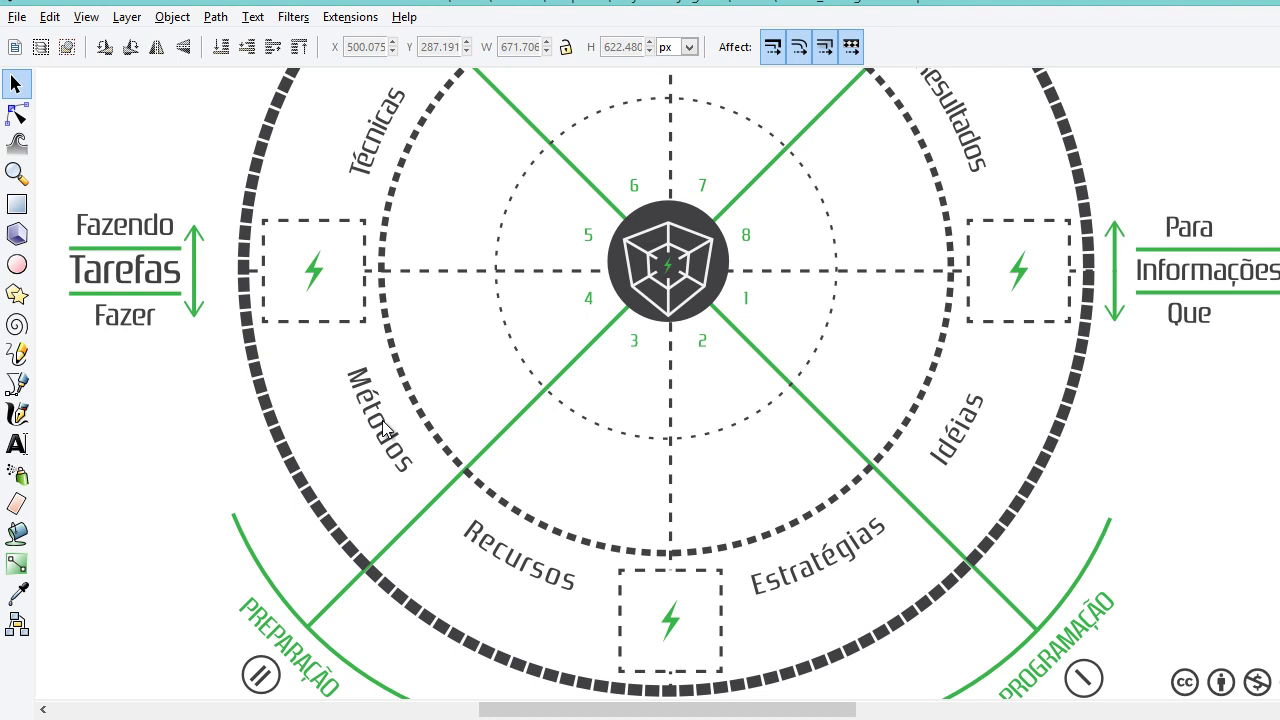
pyautogui.scroll(1, 480, 405)
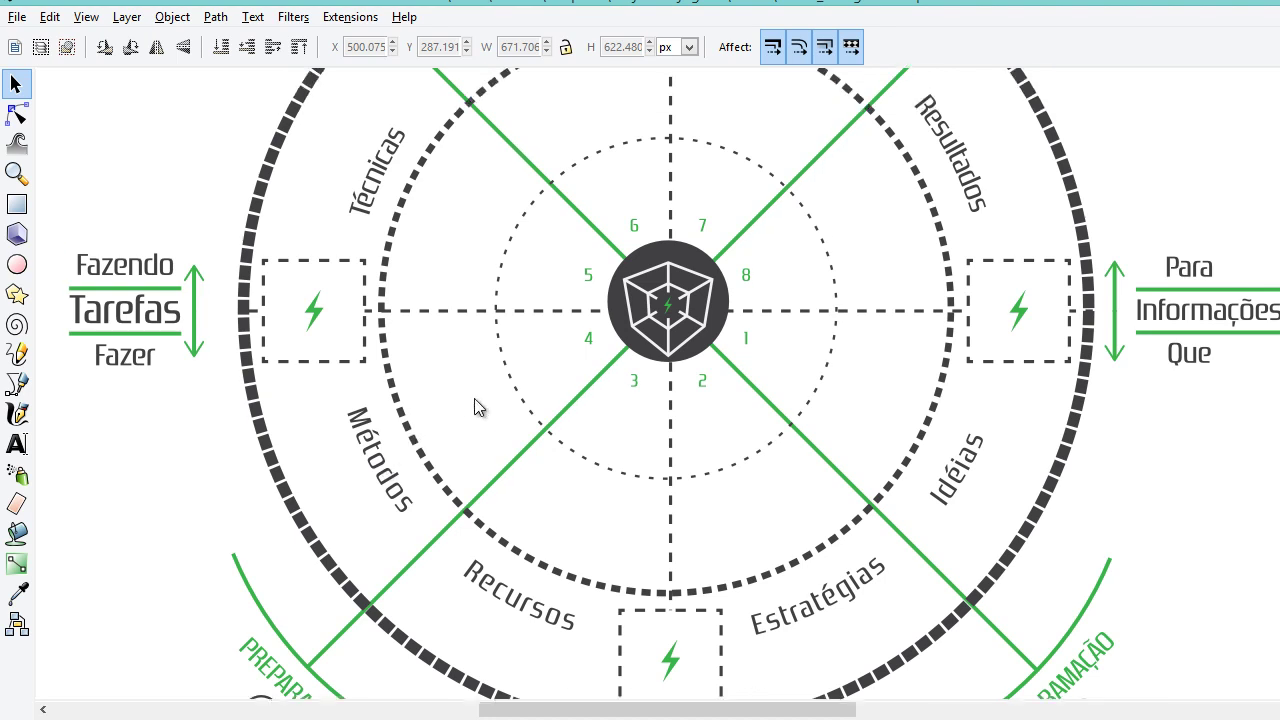
pyautogui.scroll(2, 490, 415)
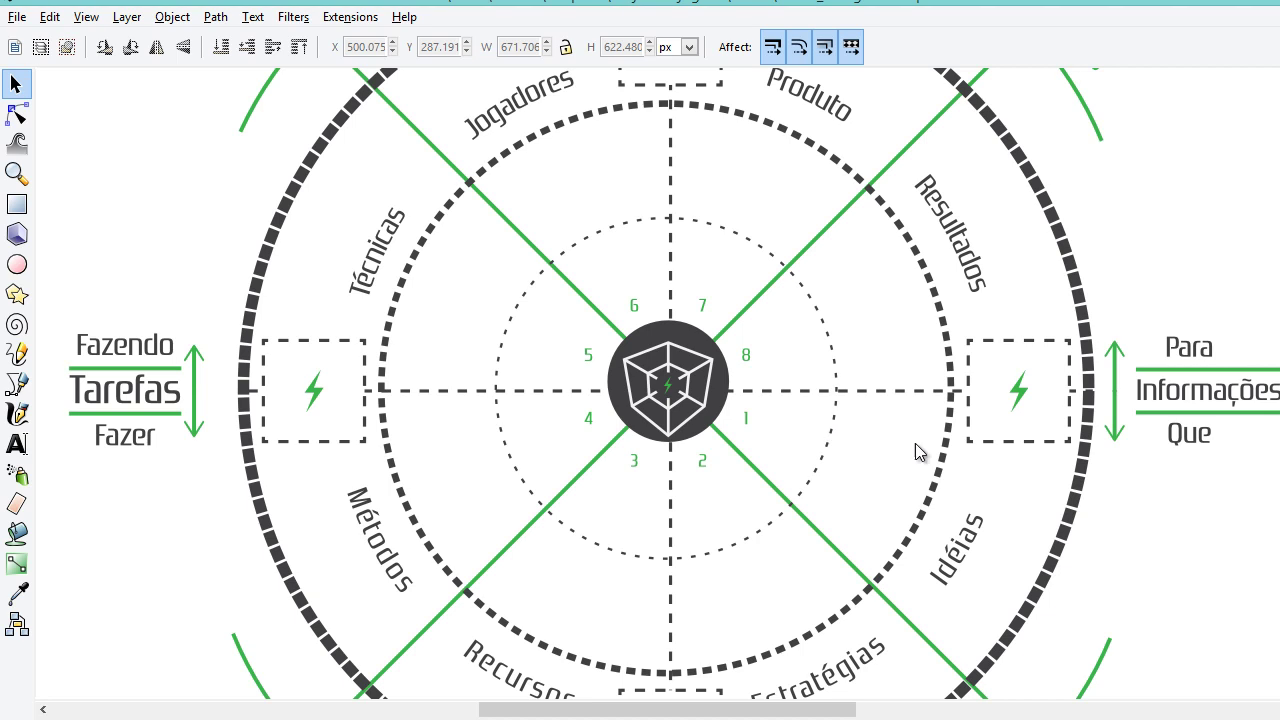
pyautogui.scroll(2, 416, 305)
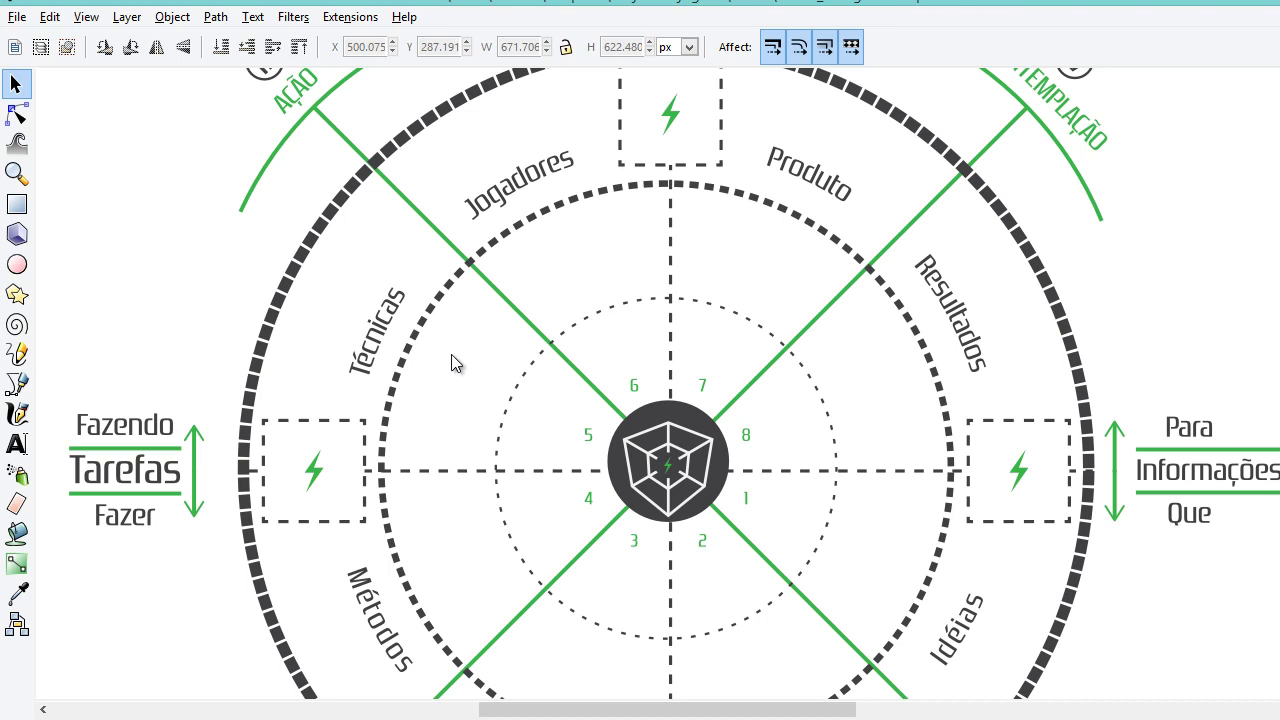
# - Scroll over the top of the board, then zoom out to show all eight segments and five notes
pyautogui.scroll(1, 641, 321)
pyautogui.scroll(1, 641, 321)
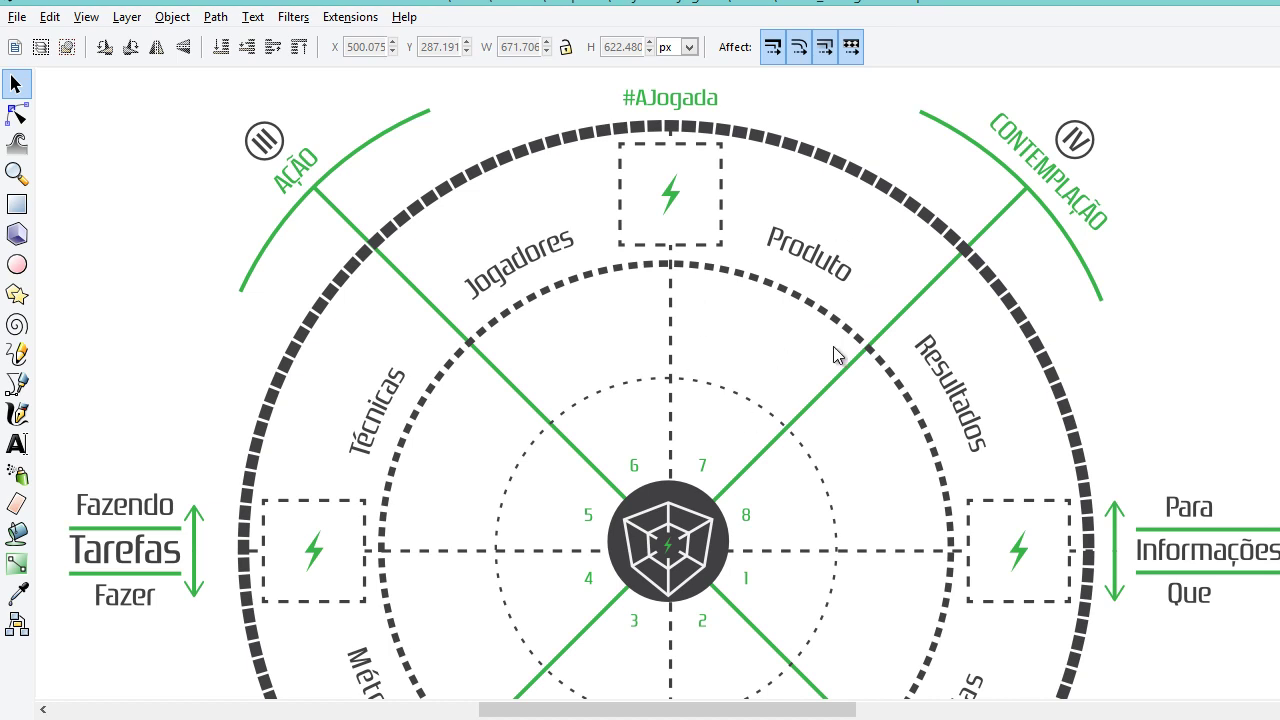
pyautogui.scroll(1, 840, 345)
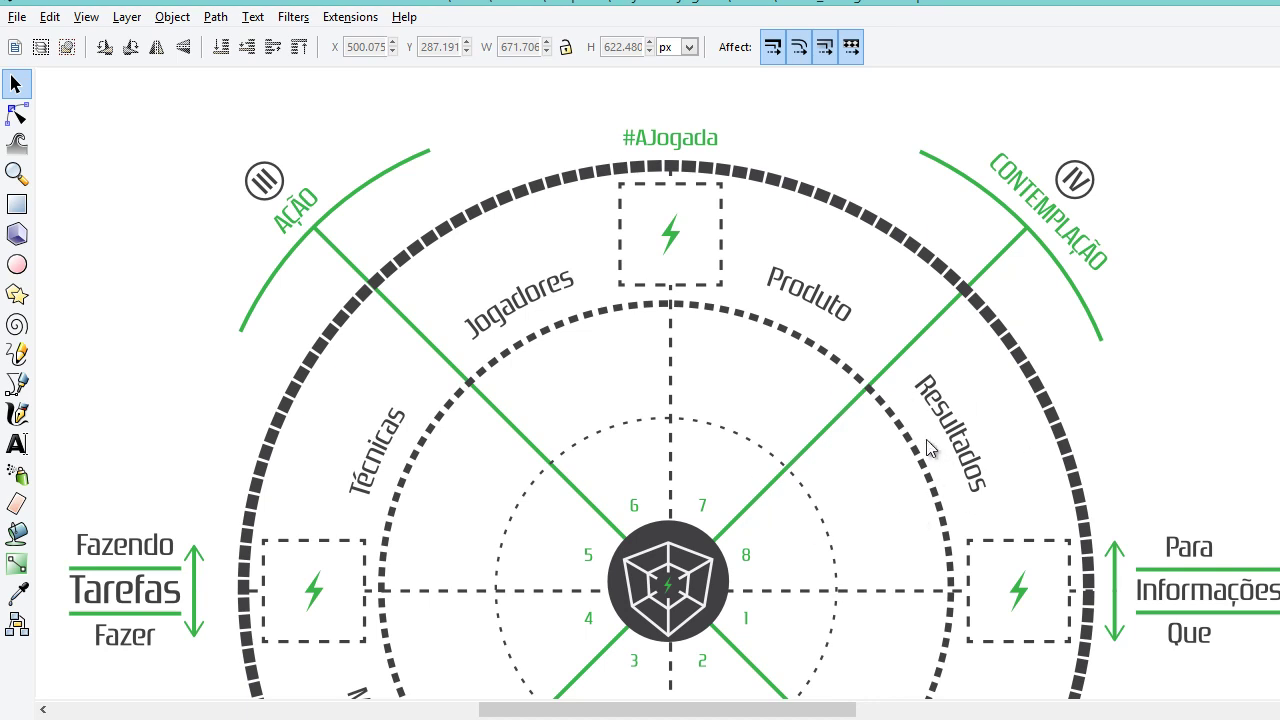
pyautogui.scroll(-1, 929, 448)
pyautogui.scroll(-3, 915, 480)
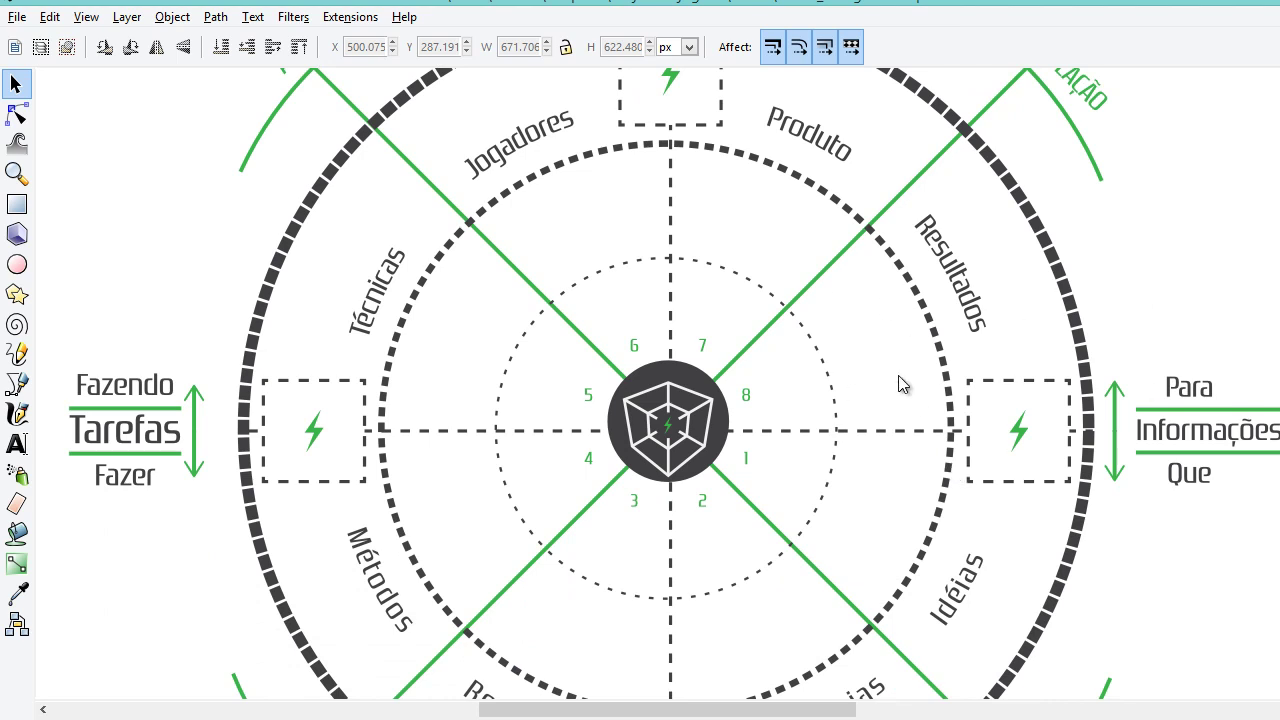
pyautogui.press('-')
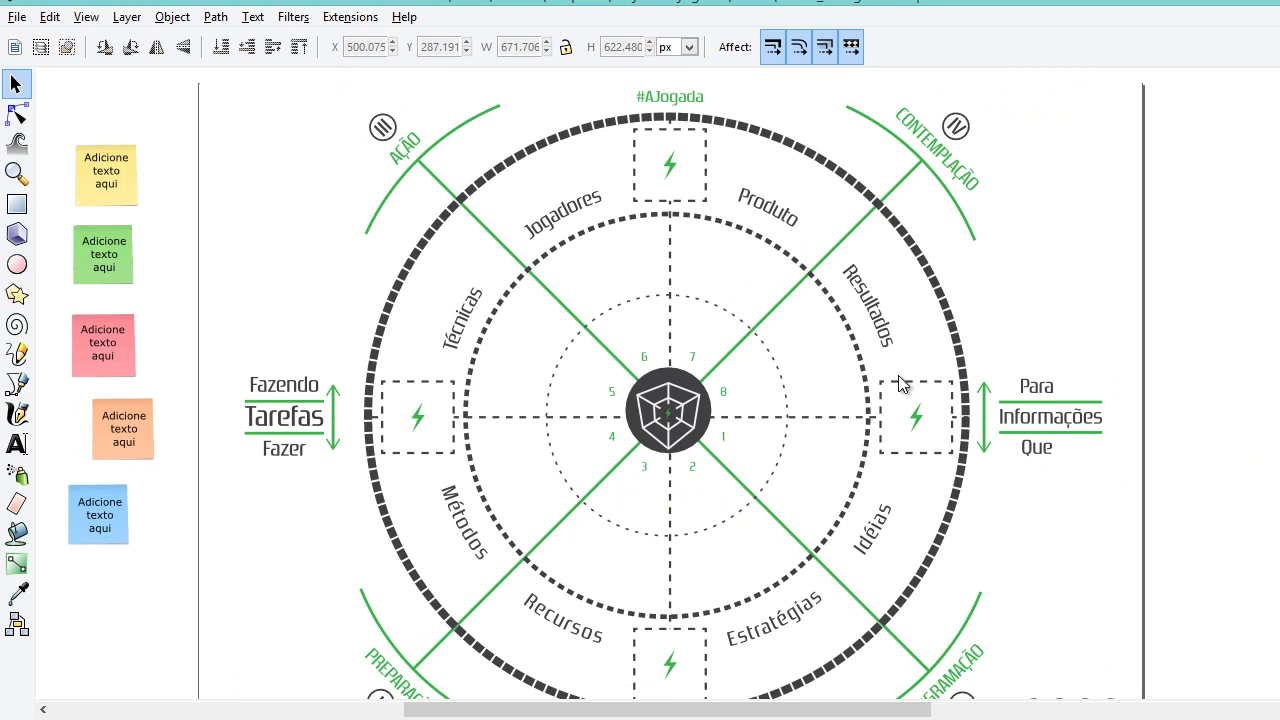
# - Zoom out to the full page and rubber-band select the yellow sticky note
pyautogui.press('-')
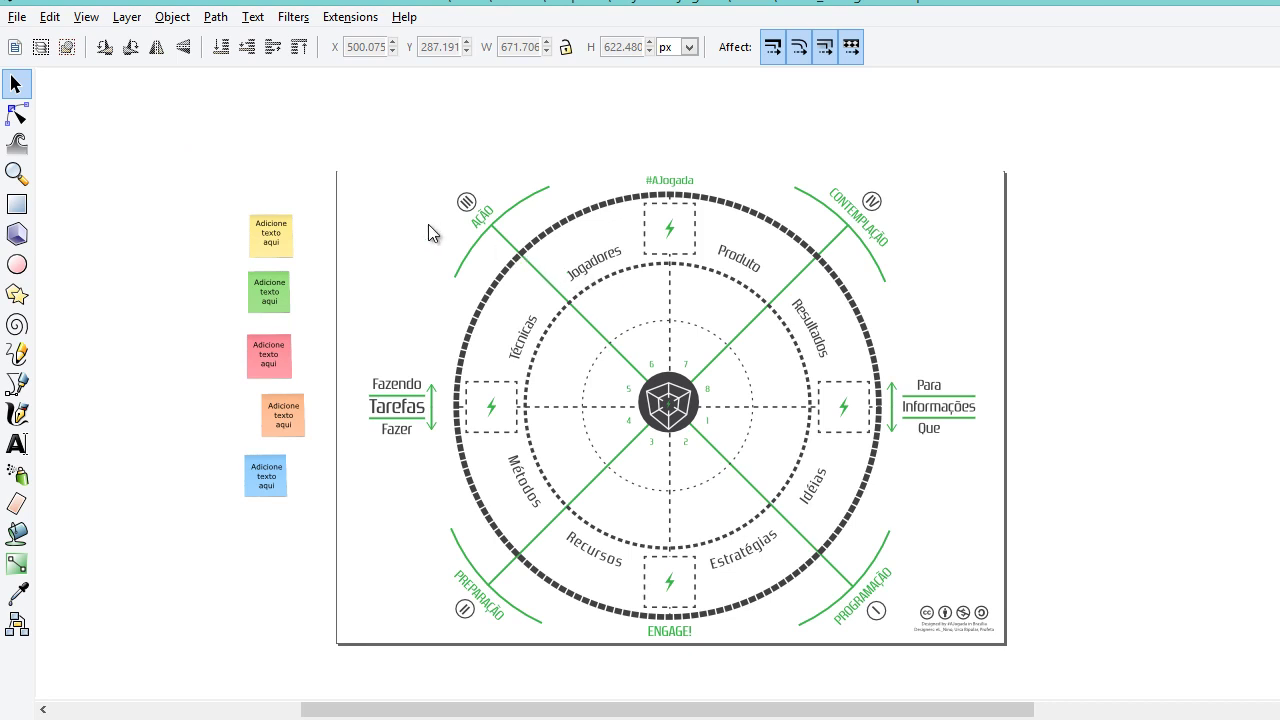
pyautogui.moveTo(191, 175)
pyautogui.mouseDown()
pyautogui.moveTo(329, 270)
pyautogui.moveTo(200, 145)
pyautogui.mouseUp()
pyautogui.moveTo(201, 182); pyautogui.dragTo(314, 270)
pyautogui.moveTo(314, 270); pyautogui.dragTo(138, 222)
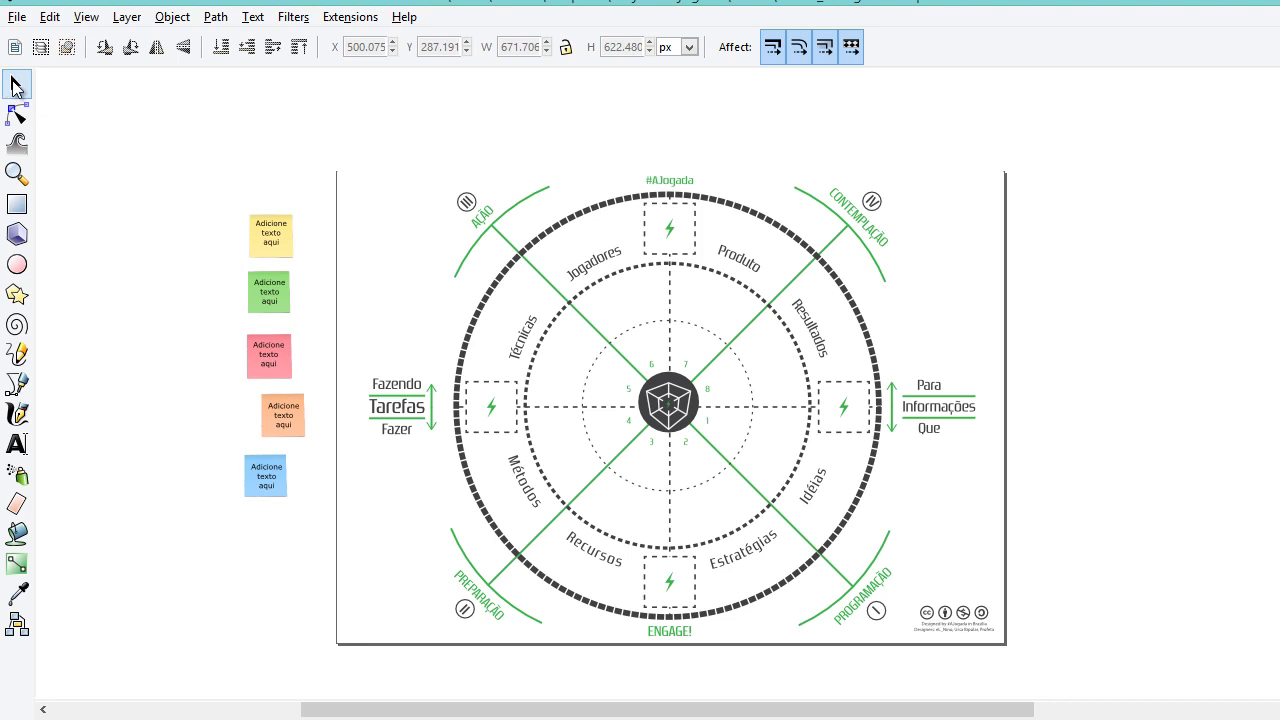
# - Duplicate the yellow sticky note and place the copy in the segment by Idéias
pyautogui.moveTo(201, 156); pyautogui.dragTo(324, 276)
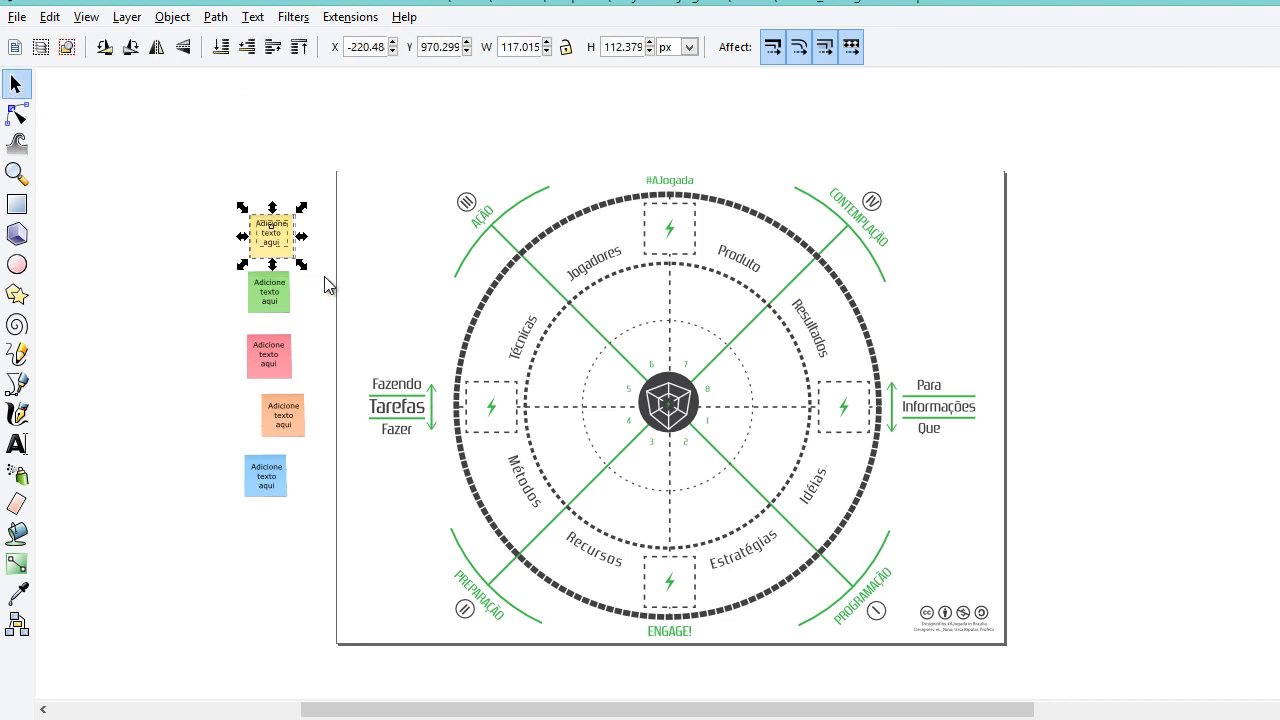
pyautogui.moveTo(210, 177)
pyautogui.mouseDown()
pyautogui.moveTo(336, 308)
pyautogui.moveTo(326, 277)
pyautogui.mouseUp()
pyautogui.rightClick(269, 239)
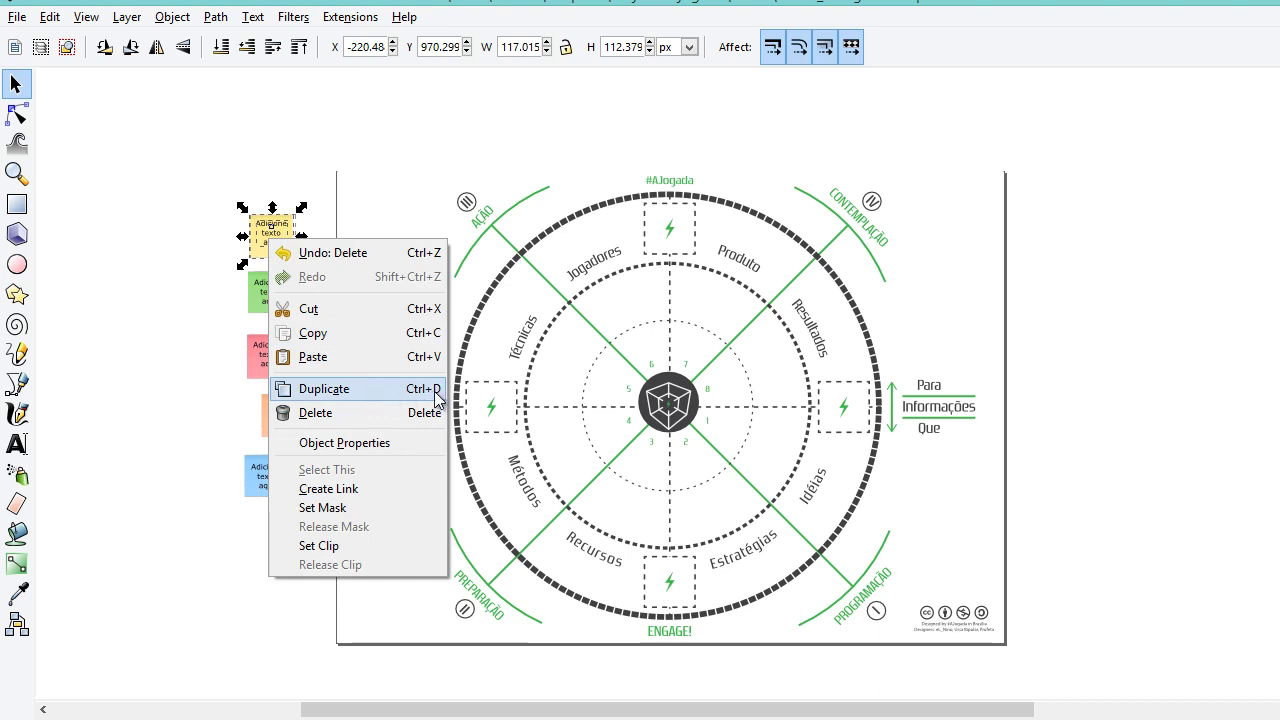
pyautogui.click(389, 396)
pyautogui.moveTo(271, 236)
pyautogui.mouseDown()
pyautogui.moveTo(571, 428)
pyautogui.moveTo(660, 521)
pyautogui.moveTo(641, 516)
pyautogui.moveTo(760, 456)
pyautogui.mouseUp()
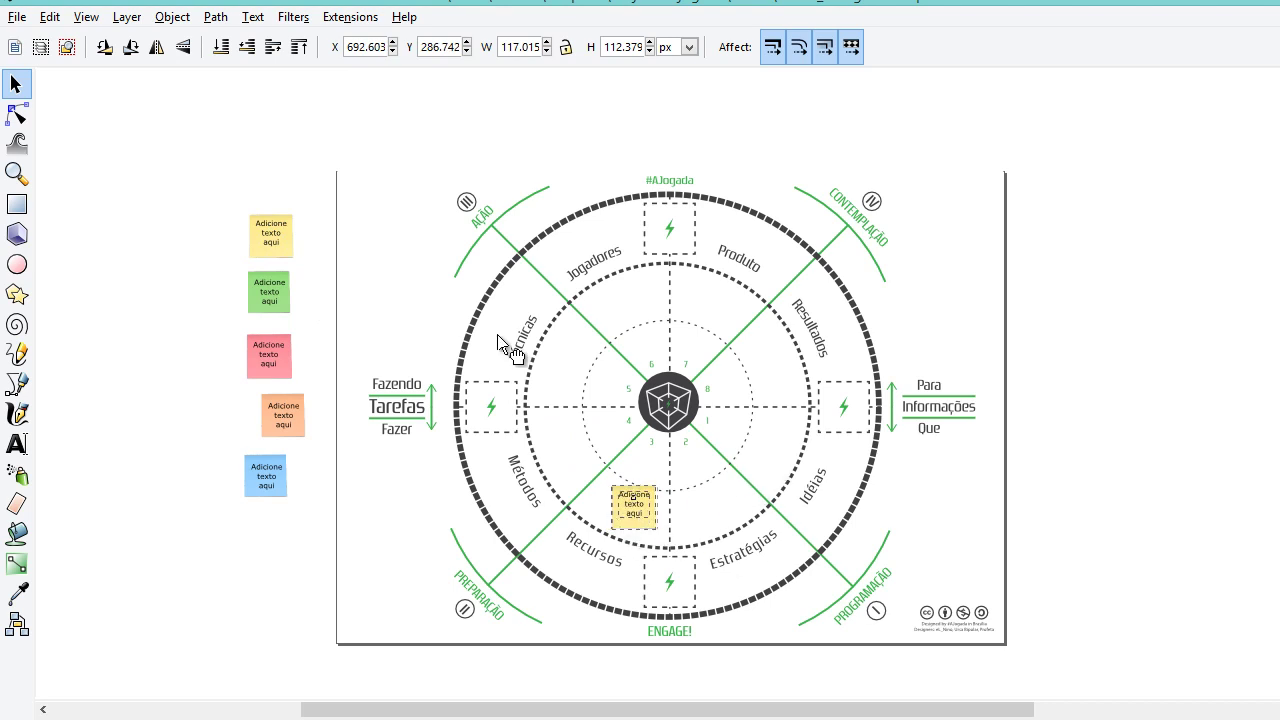
pyautogui.moveTo(770, 471); pyautogui.dragTo(785, 478)
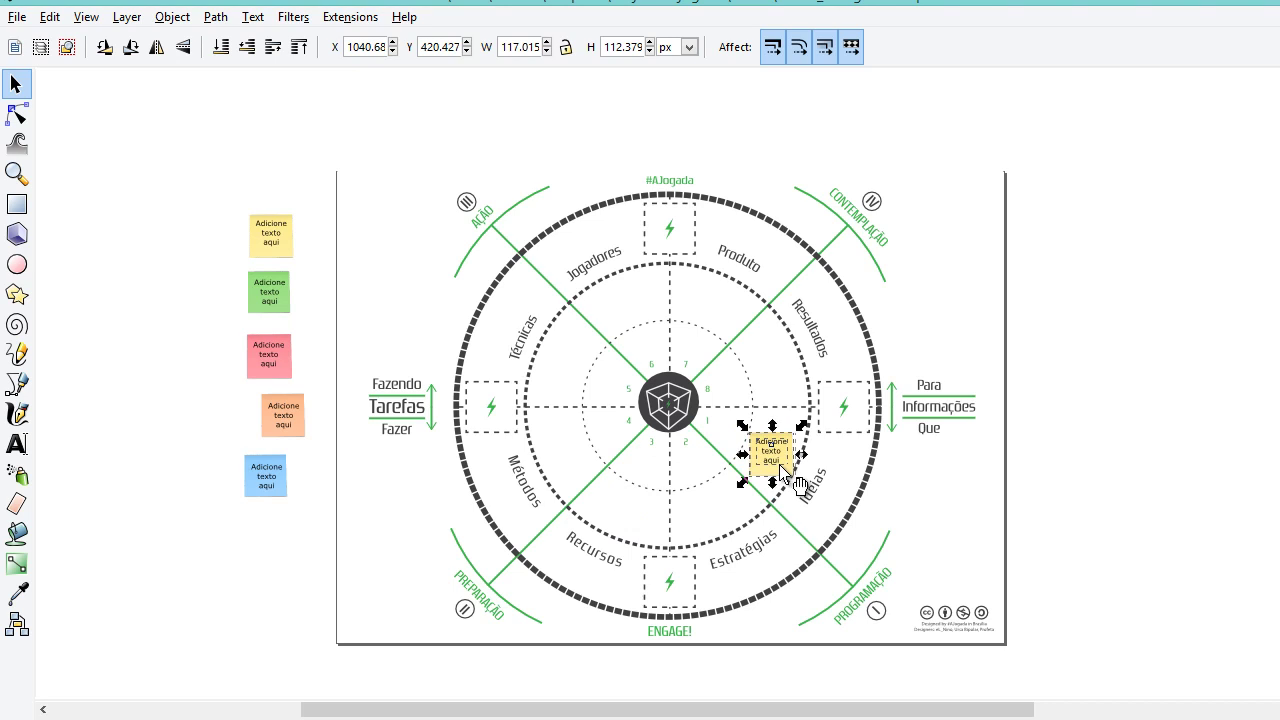
# - Duplicate further copies into the segments by Estratégias and Recursos, plus one more copy
pyautogui.hotkey('ctrl', 'd')
pyautogui.moveTo(775, 458); pyautogui.dragTo(711, 517)
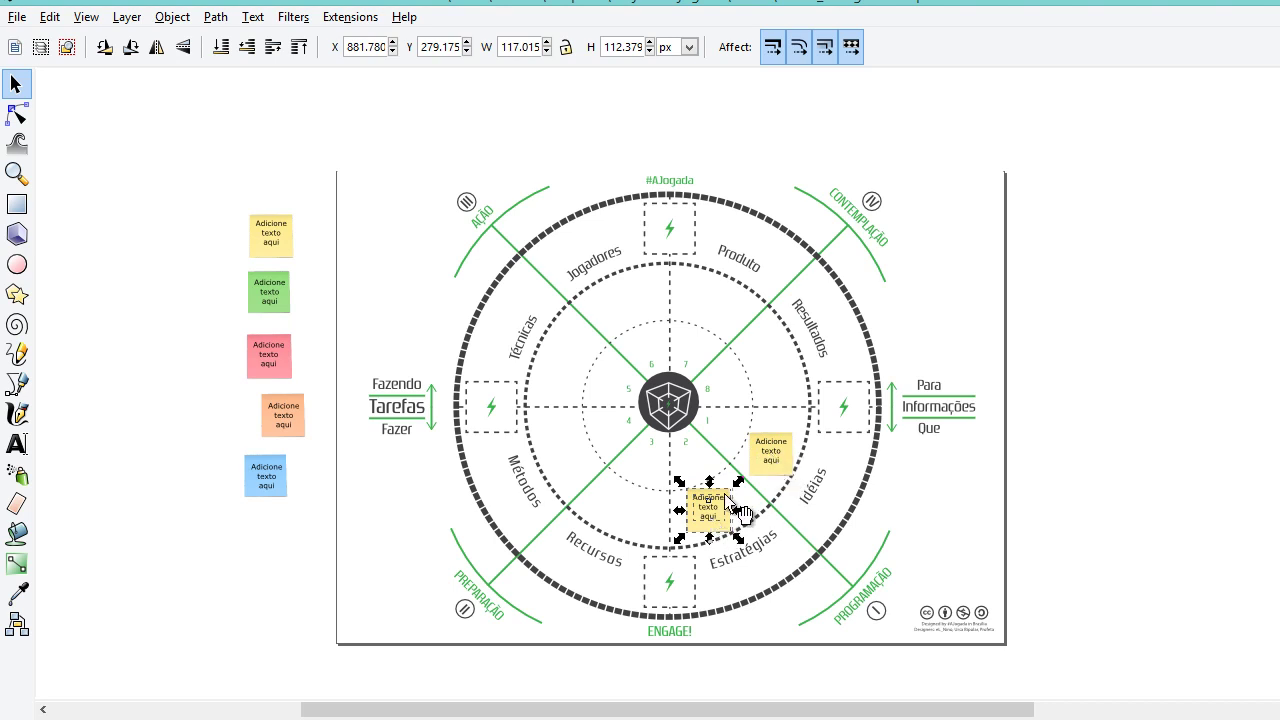
pyautogui.hotkey('ctrl', 'd')
pyautogui.moveTo(724, 505)
pyautogui.mouseDown()
pyautogui.moveTo(644, 521)
pyautogui.moveTo(576, 463)
pyautogui.moveTo(568, 373)
pyautogui.moveTo(645, 306)
pyautogui.moveTo(748, 330)
pyautogui.moveTo(788, 382)
pyautogui.mouseUp()
pyautogui.hotkey('ctrl', 'd')
pyautogui.hotkey('ctrl', 'd')
pyautogui.hotkey('ctrl', 'd')
pyautogui.hotkey('ctrl', 'd')
pyautogui.hotkey('ctrl', 'd')
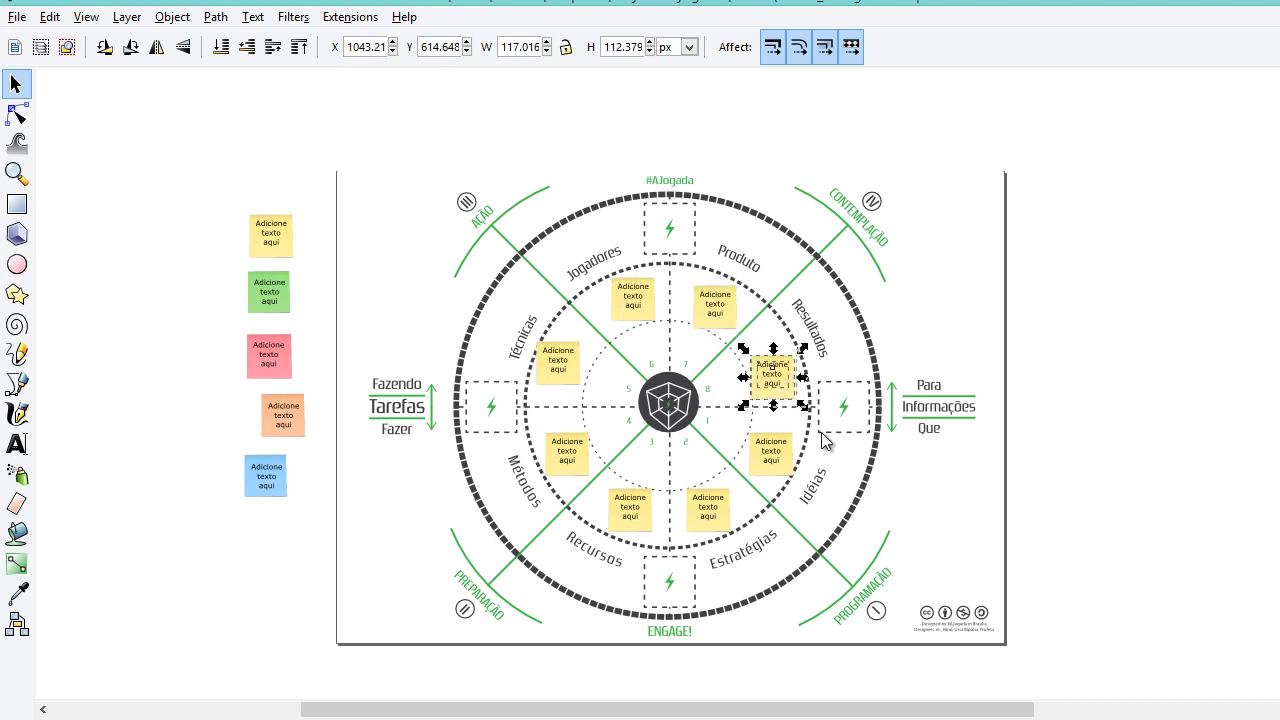
# - Replace the placeholder text of the yellow note beside Idéias with 'Missão'
pyautogui.keyDown('ctrl'); pyautogui.scroll(1, 849, 463); pyautogui.keyUp('ctrl')
pyautogui.keyDown('ctrl'); pyautogui.scroll(1, 831, 468); pyautogui.keyUp('ctrl')
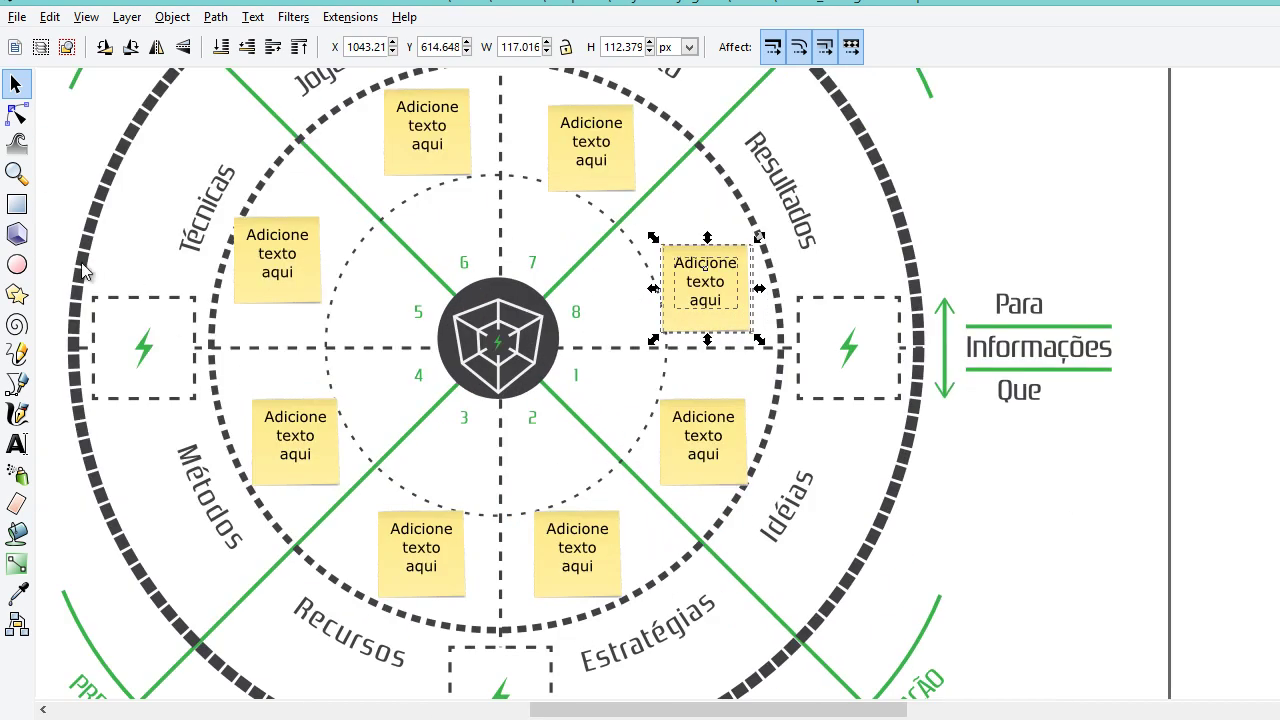
pyautogui.click(16, 444)
pyautogui.click(692, 451)
pyautogui.click(692, 451)
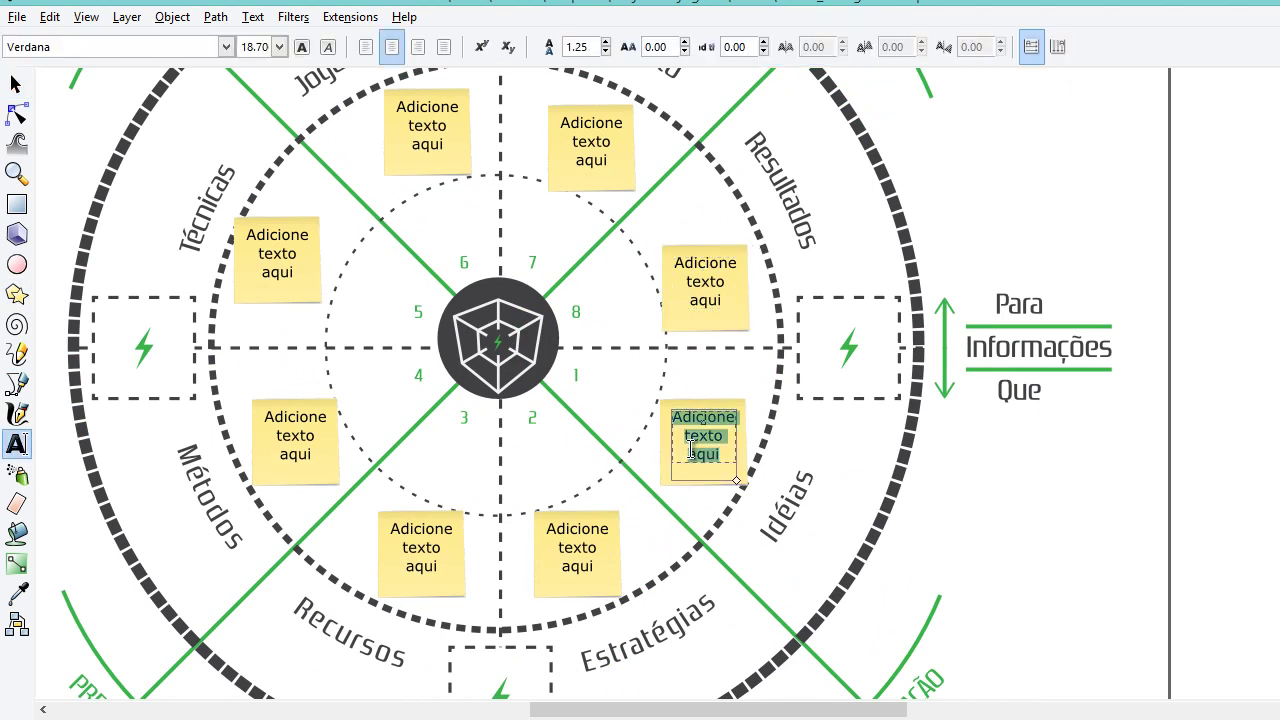
pyautogui.write('Missão')
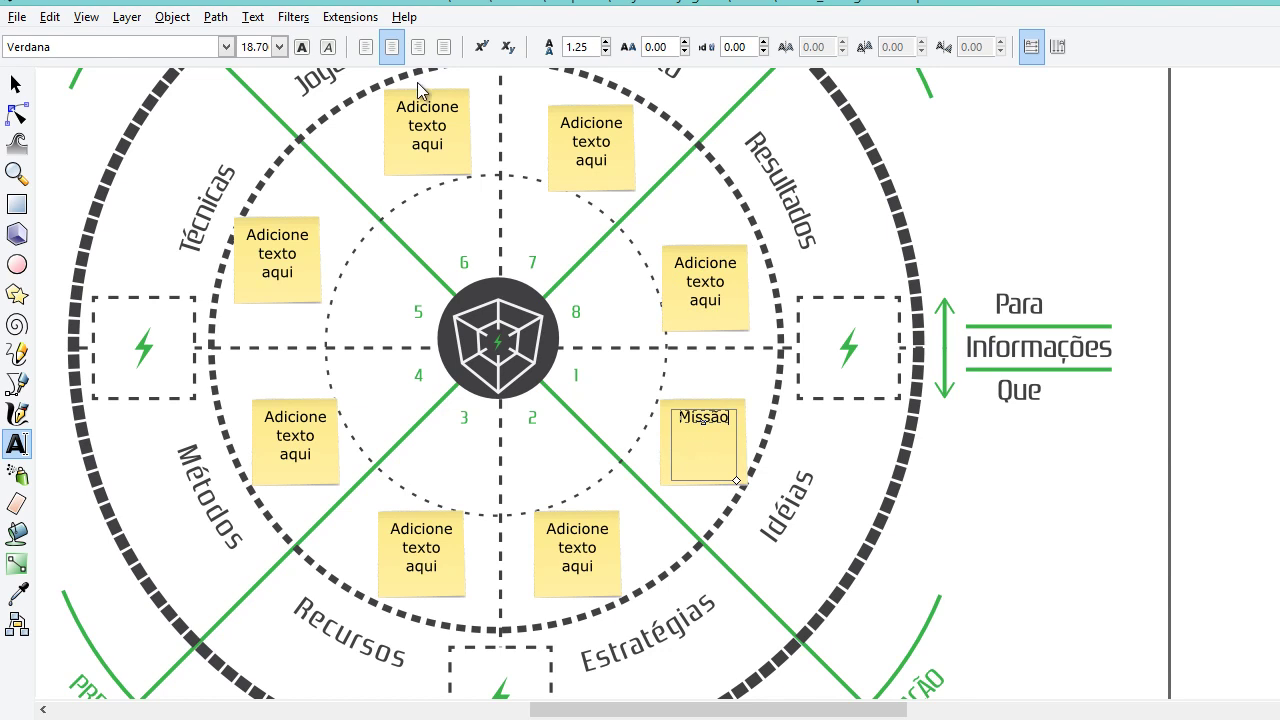
# - Move the Missão text down within its note and deselect it
pyautogui.click(17, 84)
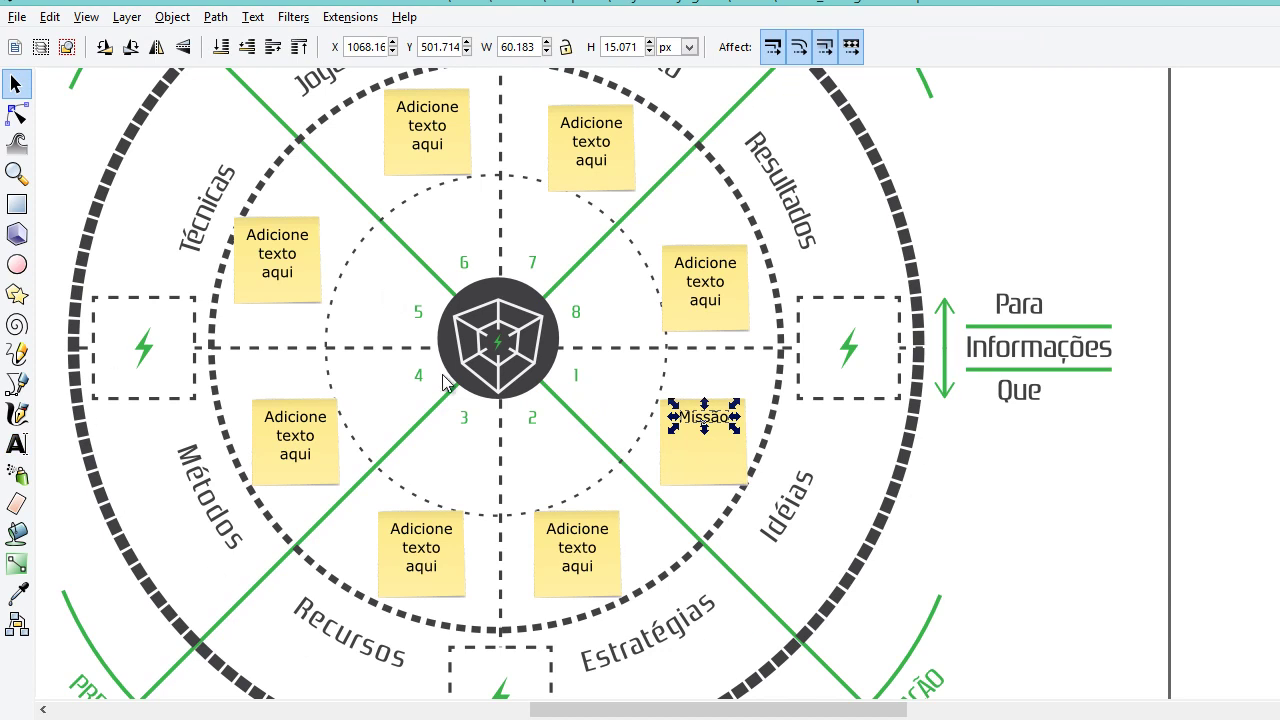
pyautogui.moveTo(705, 418); pyautogui.dragTo(704, 438)
pyautogui.click(617, 400)
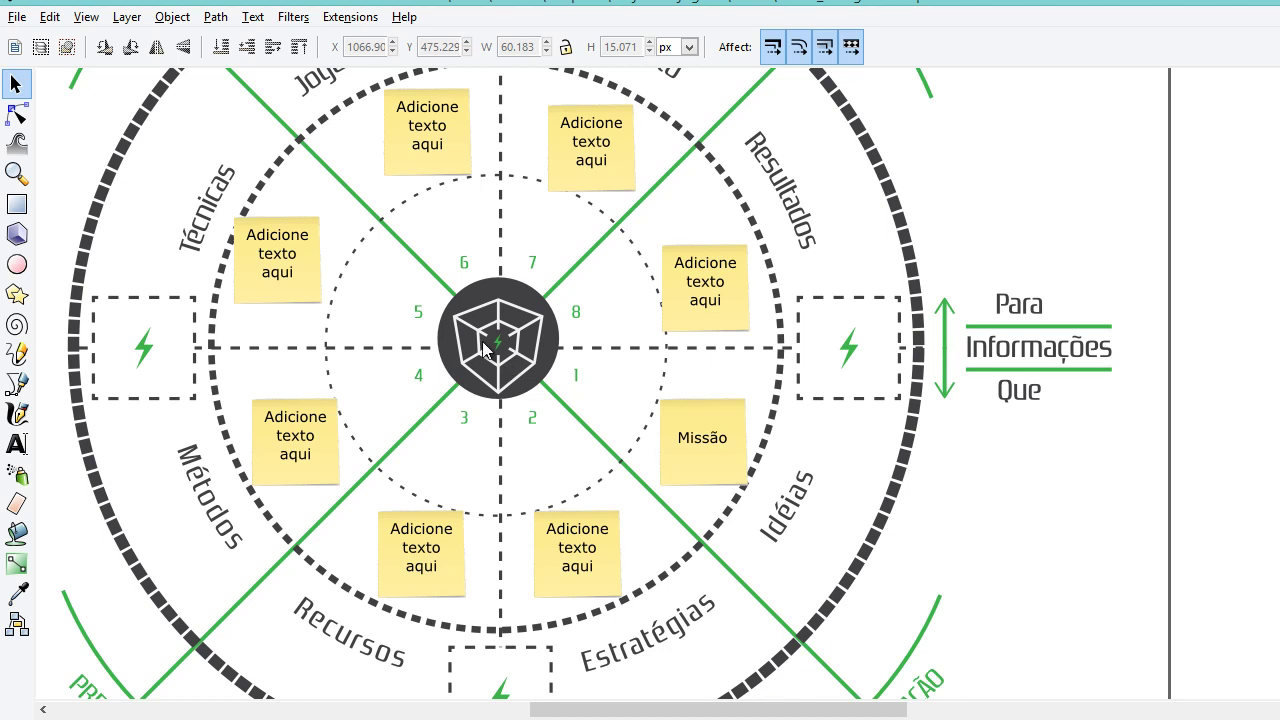
pyautogui.press('-')
# - Place a red sticky note beside the centre circle and a duplicate below-left of it
pyautogui.press('-')
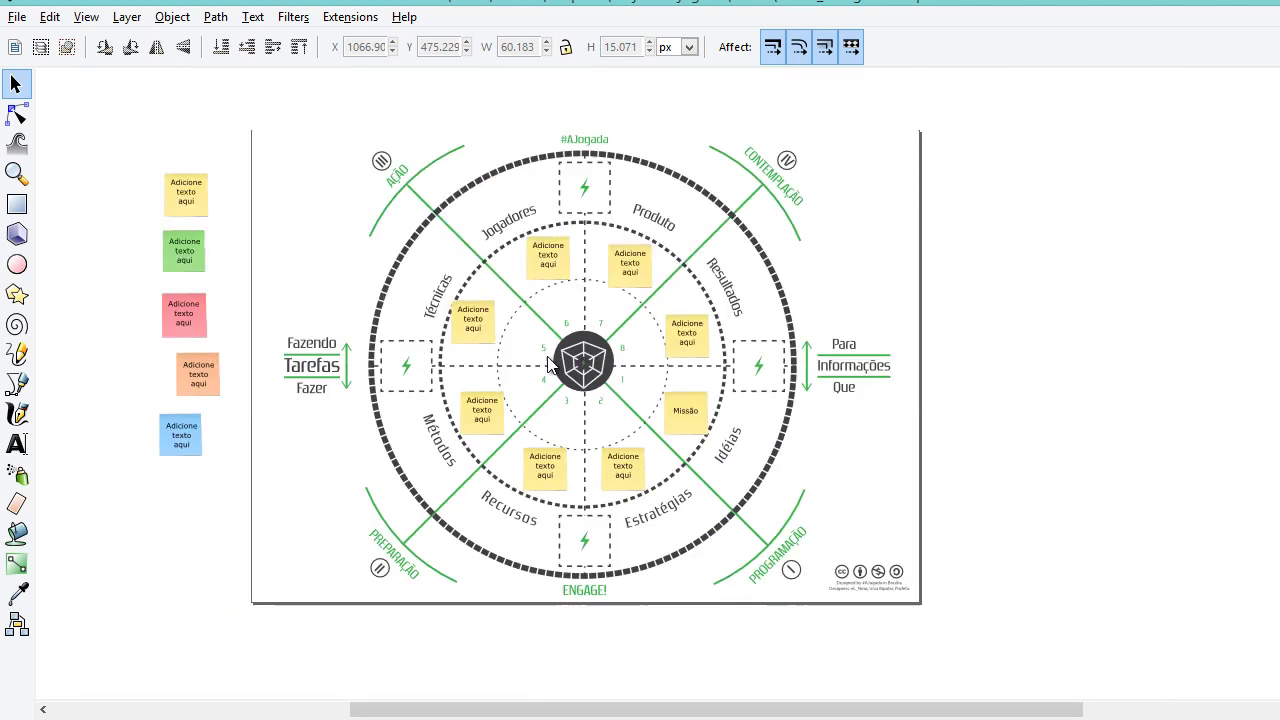
pyautogui.press('-')
pyautogui.moveTo(281, 307)
pyautogui.mouseDown()
pyautogui.moveTo(359, 361)
pyautogui.moveTo(665, 398)
pyautogui.mouseUp()
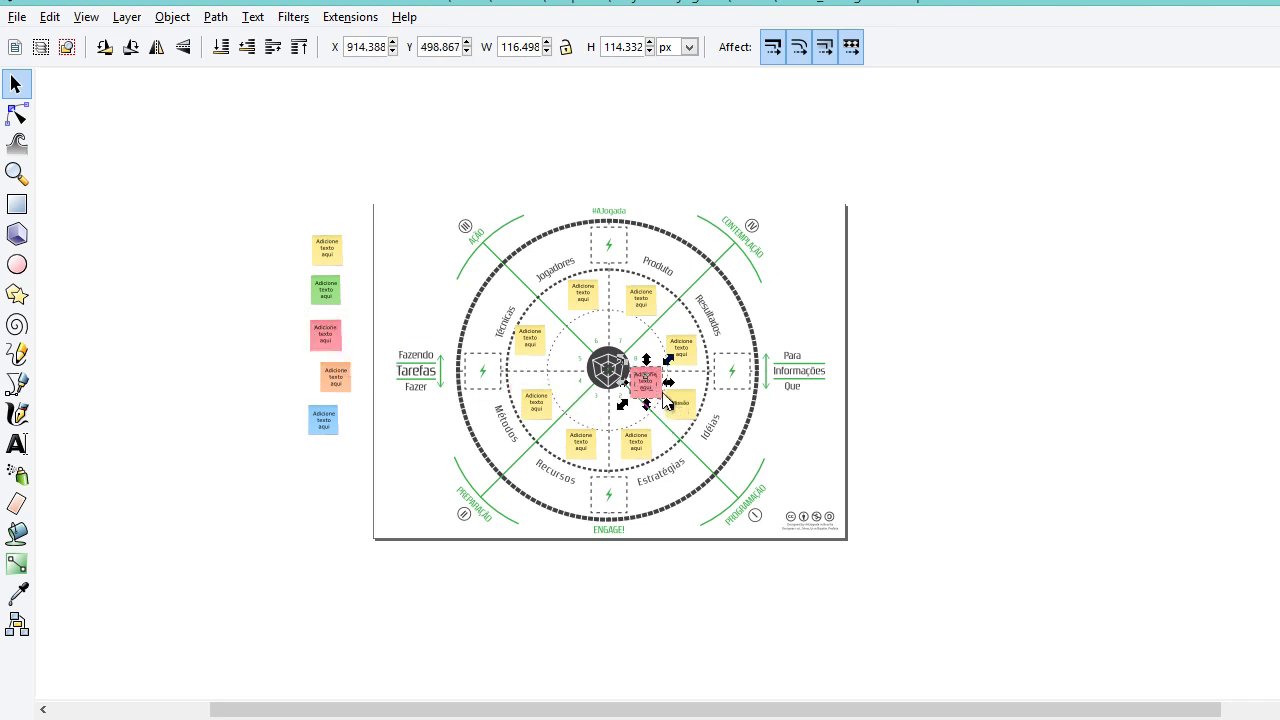
pyautogui.scroll(-1, 667, 398)
pyautogui.scroll(2, 667, 398)
pyautogui.scroll(2, 667, 398)
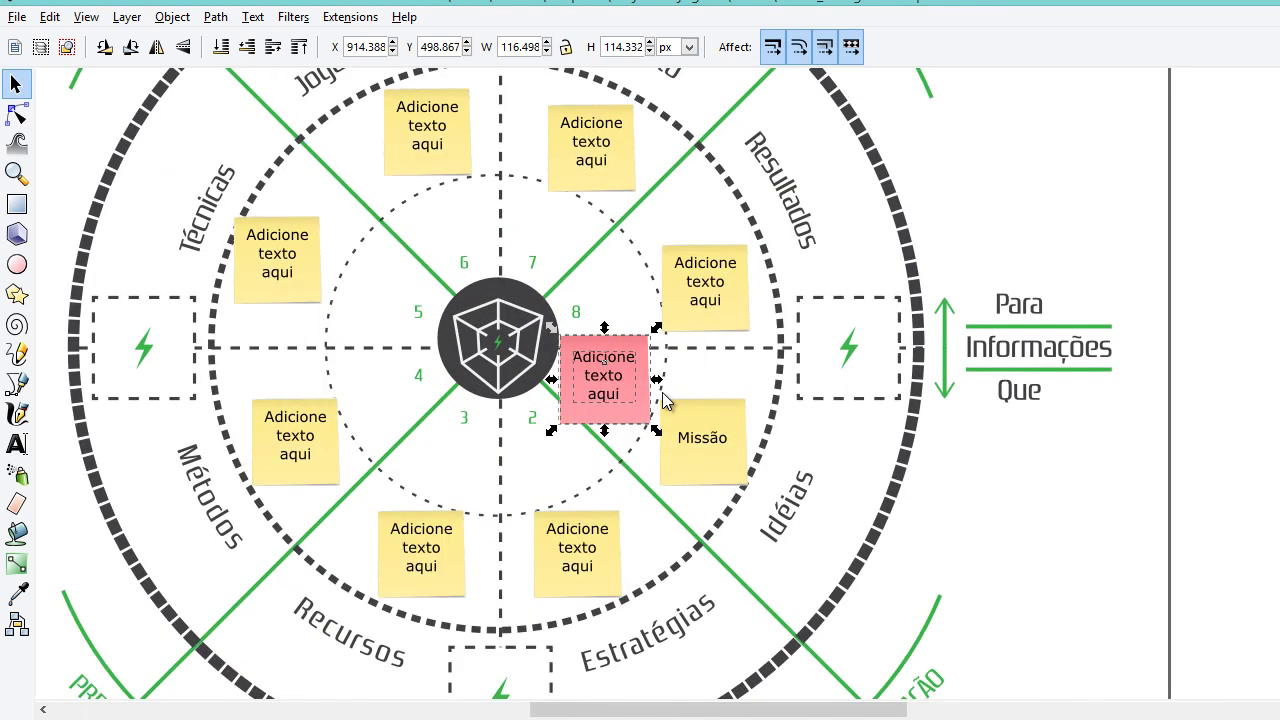
pyautogui.hotkey('ctrl', 'd')
pyautogui.moveTo(630, 396)
pyautogui.mouseDown()
pyautogui.moveTo(566, 455)
pyautogui.moveTo(471, 461)
pyautogui.mouseUp()
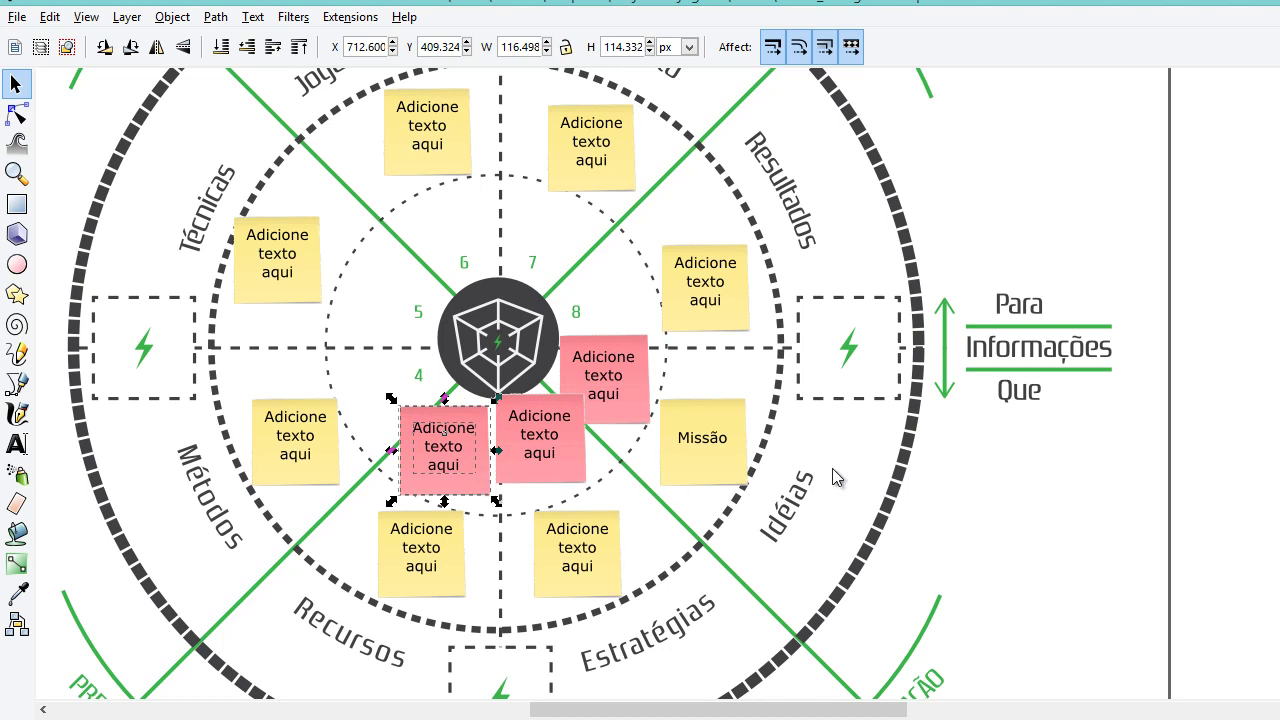
# - Check the yellow, Missão and red notes near the centre, then zoom out to the page
pyautogui.click(702, 276)
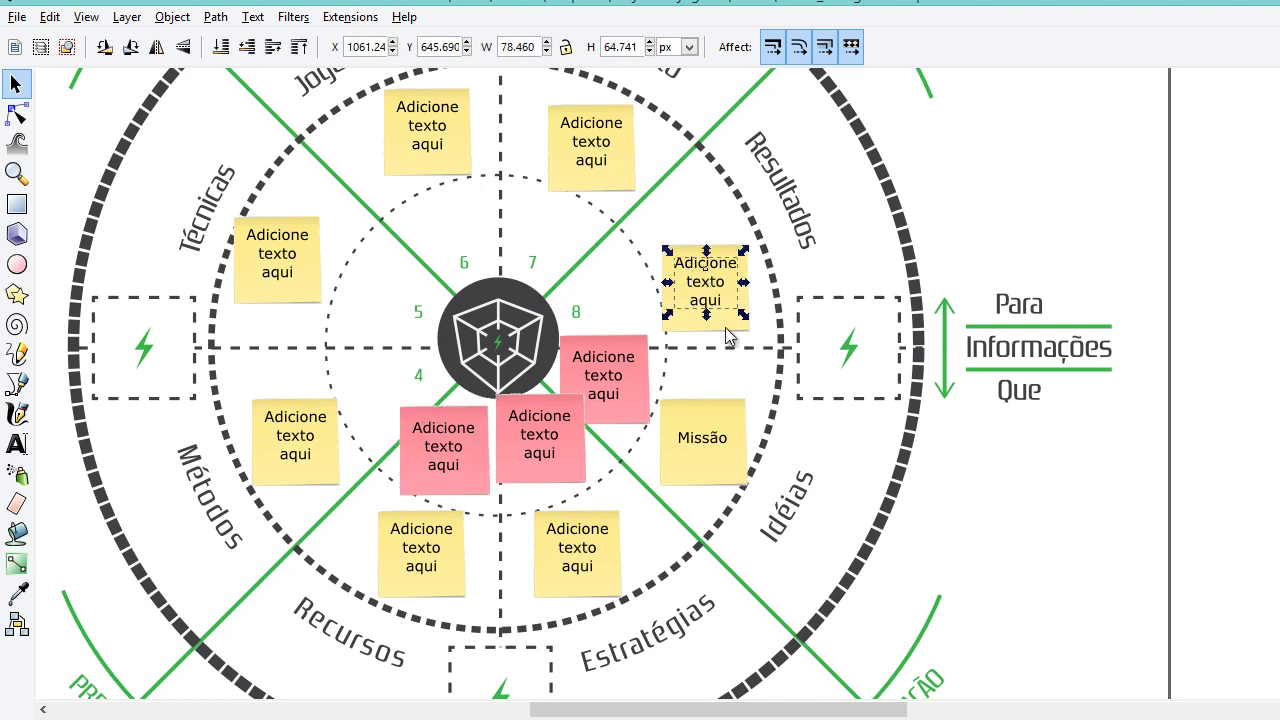
pyautogui.click(731, 430)
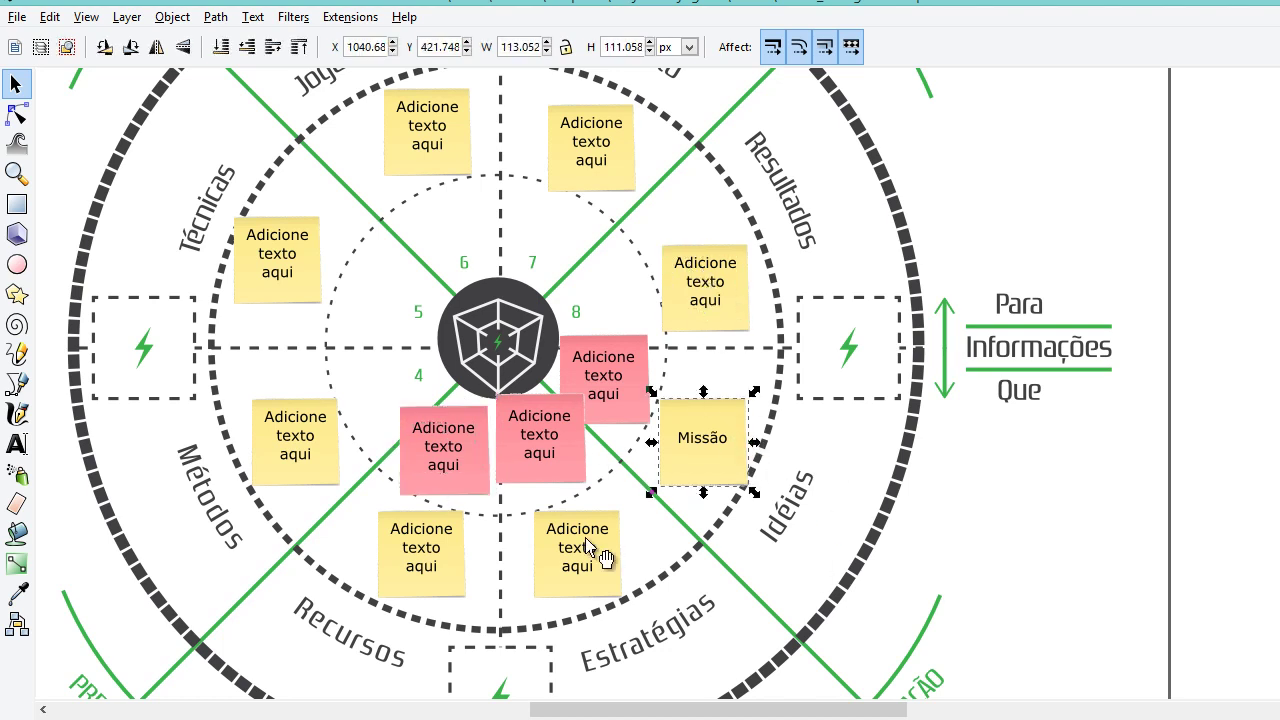
pyautogui.click(622, 410)
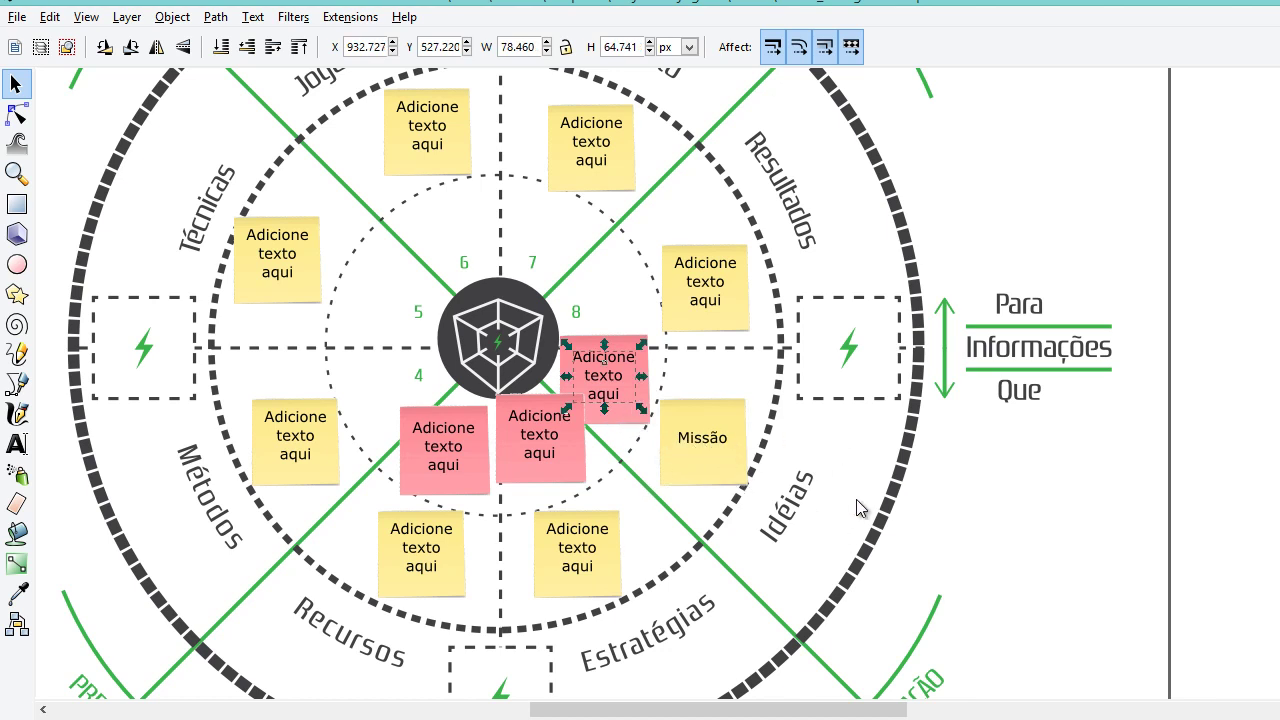
pyautogui.click(728, 445)
pyautogui.scroll(-3, 295, 472)
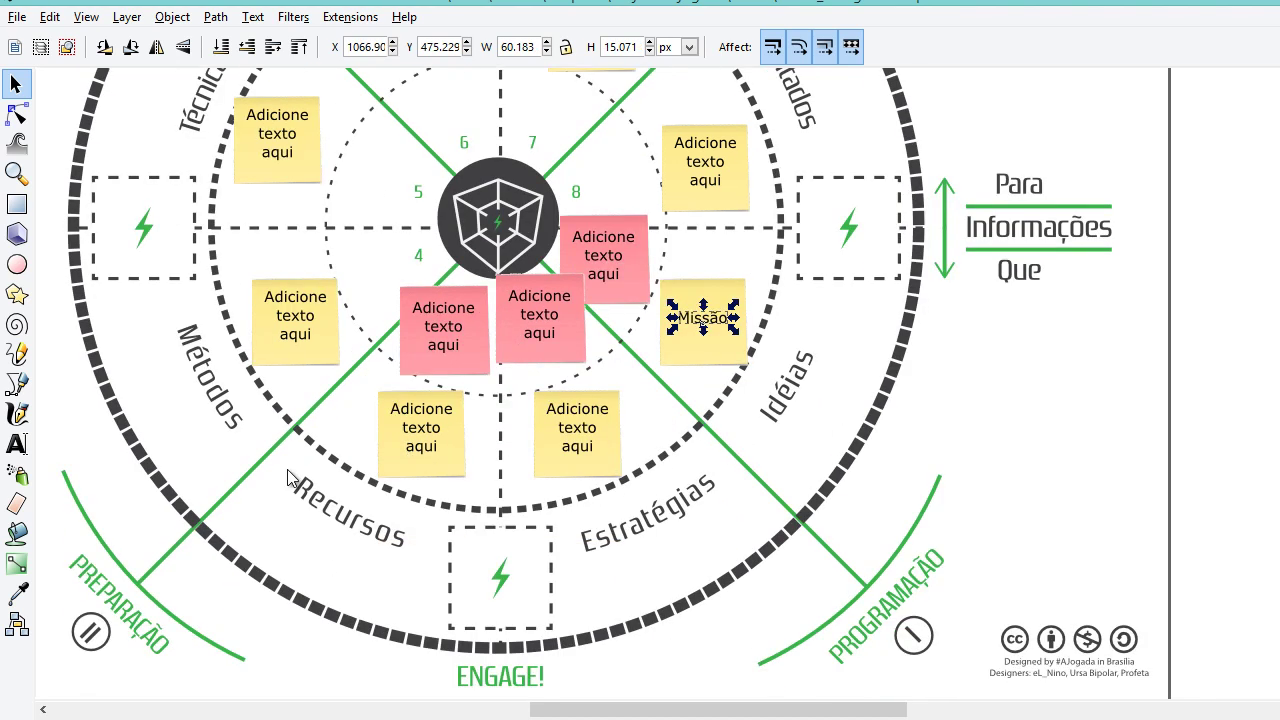
pyautogui.press('-')
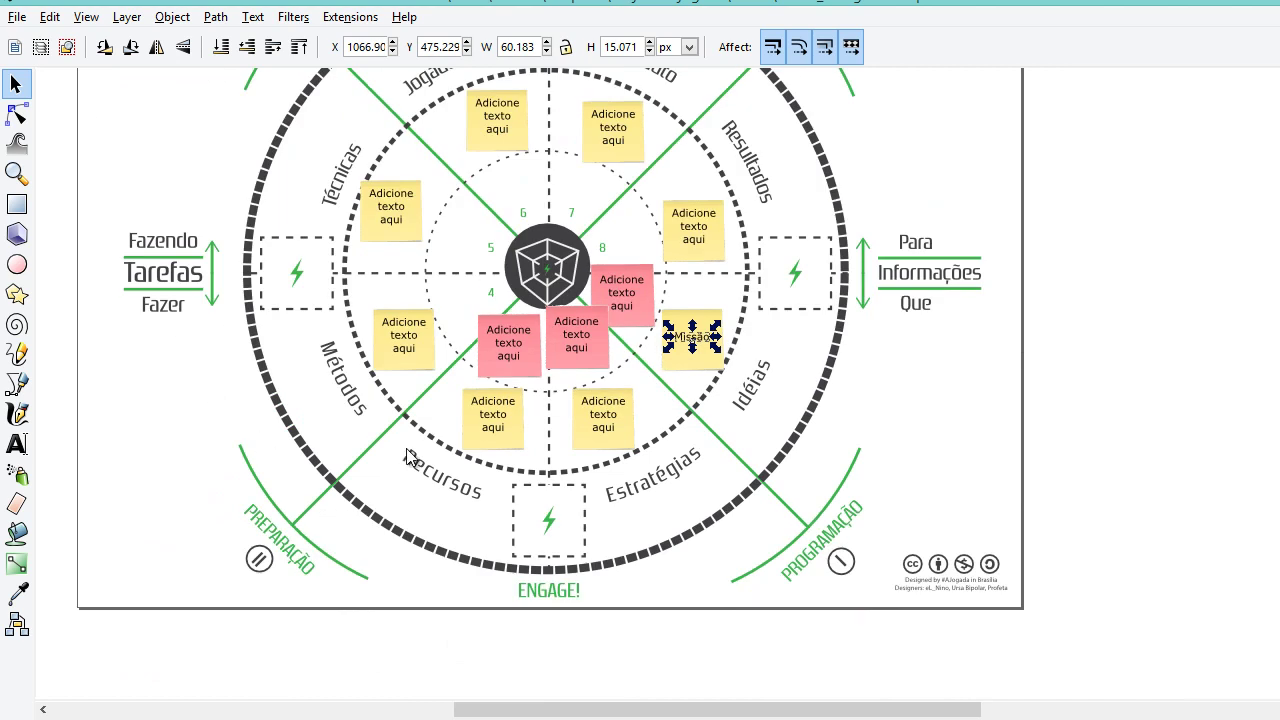
pyautogui.press('+')
pyautogui.scroll(2, 408, 456)
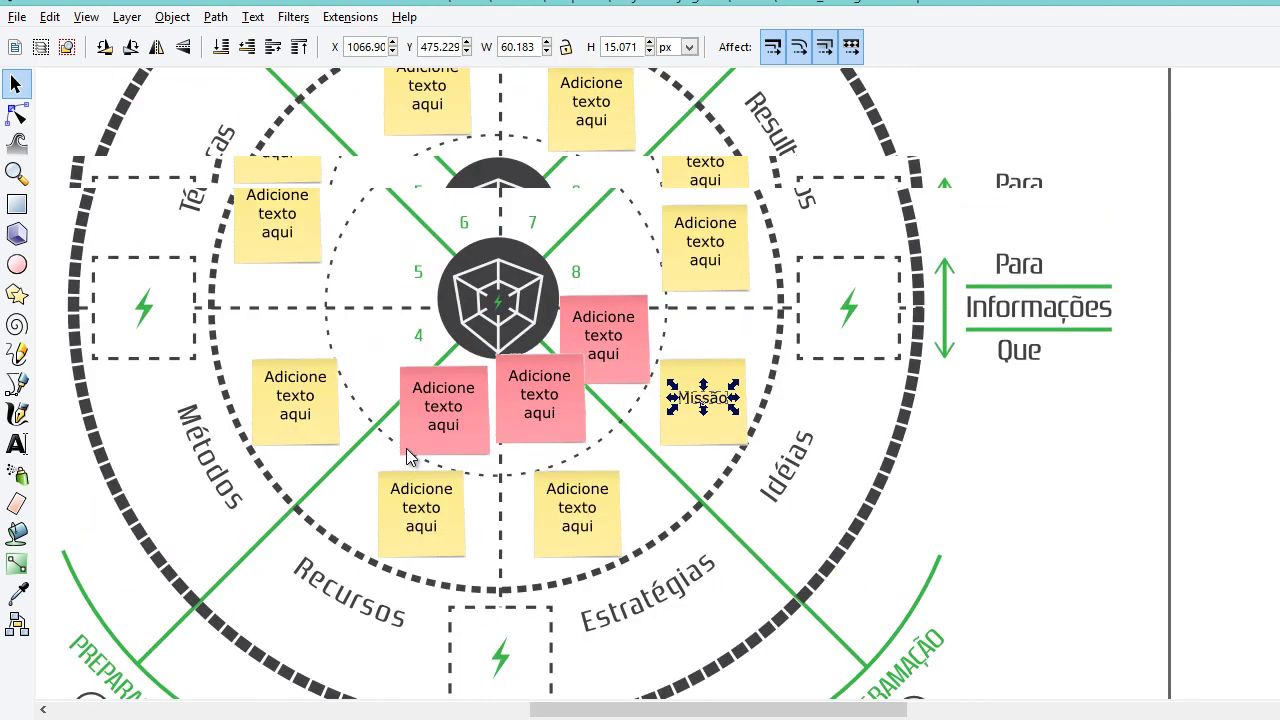
pyautogui.press('-')
pyautogui.press('-')
pyautogui.press('-')
pyautogui.press('-')
pyautogui.press('-')
pyautogui.press('-')
pyautogui.press('+')
pyautogui.press('+')
pyautogui.press('+')
pyautogui.press('+')
pyautogui.press('+')
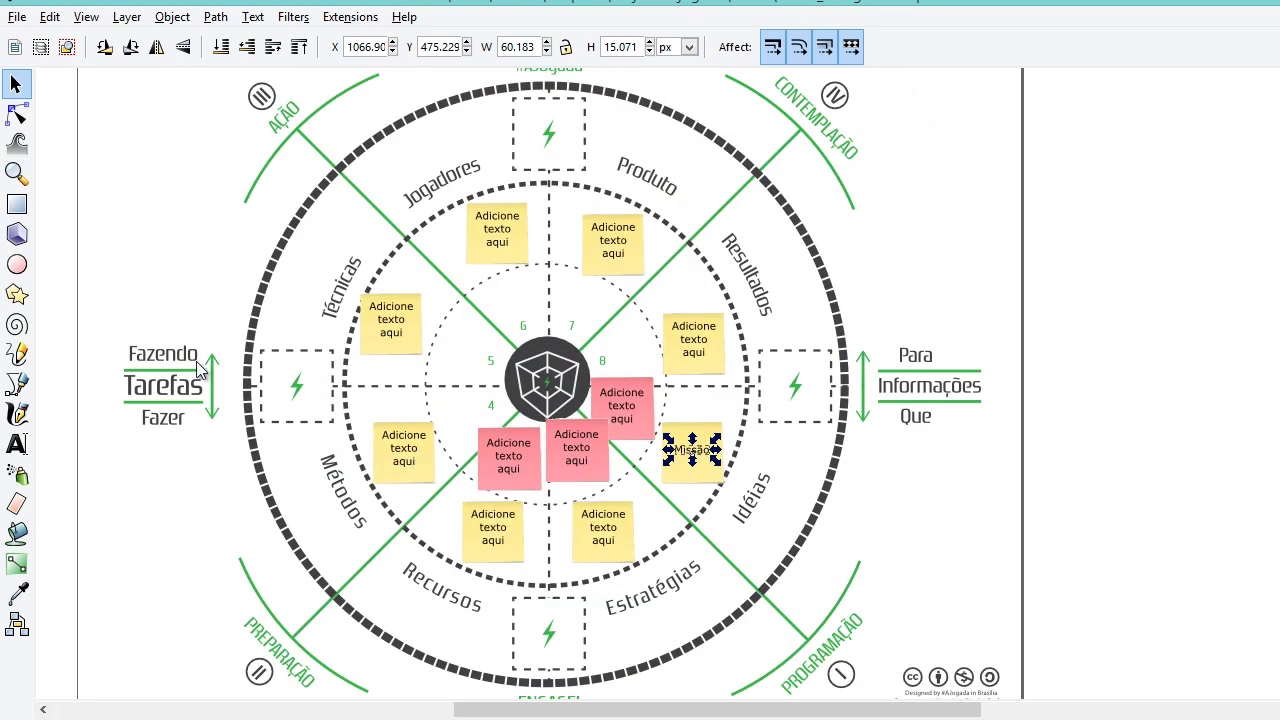
pyautogui.press('-')
pyautogui.press('-')
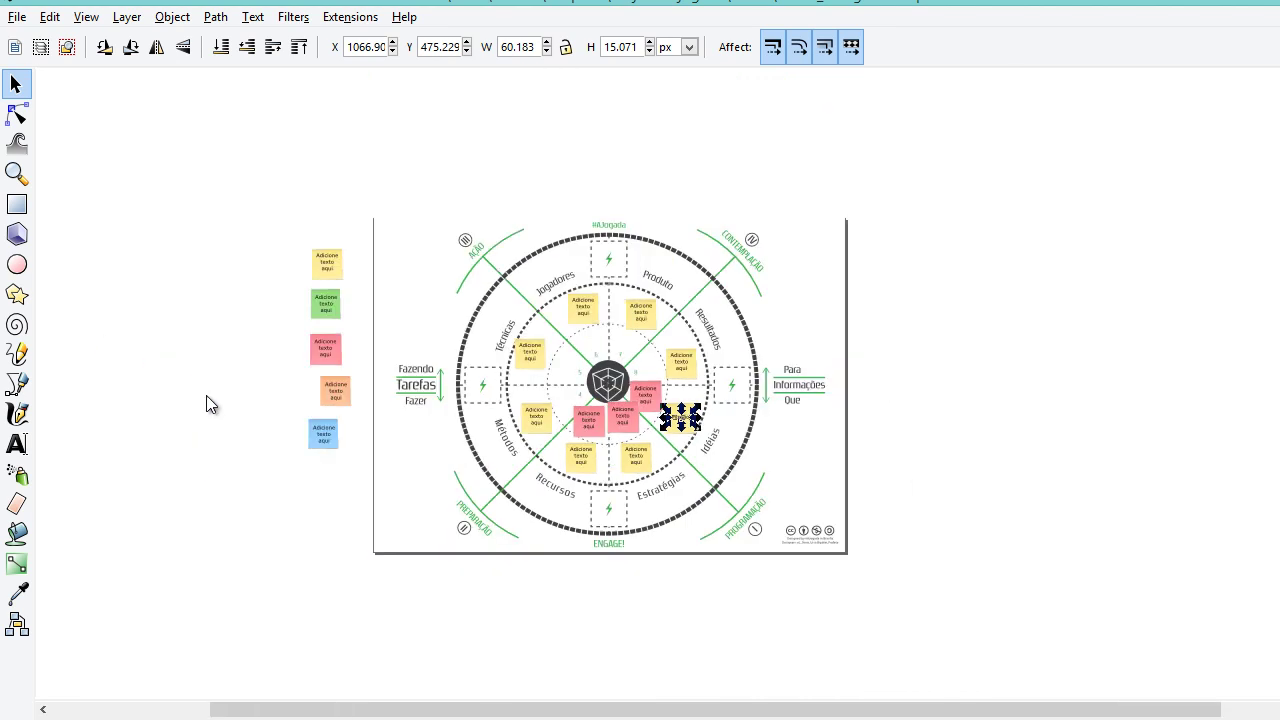
# - Move a blue sticky note onto the central circle and nudge it up into place
pyautogui.moveTo(284, 418)
pyautogui.mouseDown()
pyautogui.moveTo(360, 477)
pyautogui.moveTo(645, 407)
pyautogui.mouseUp()
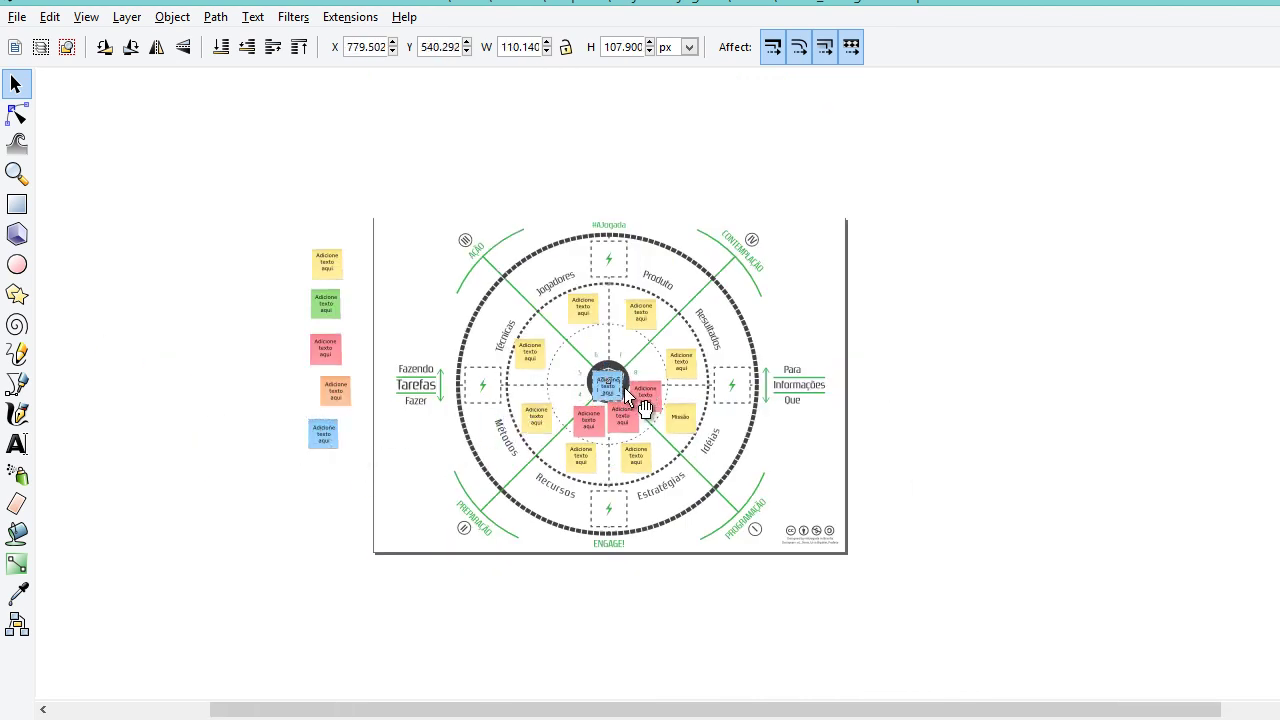
pyautogui.press('+')
pyautogui.press('+')
pyautogui.press('+')
pyautogui.press('+')
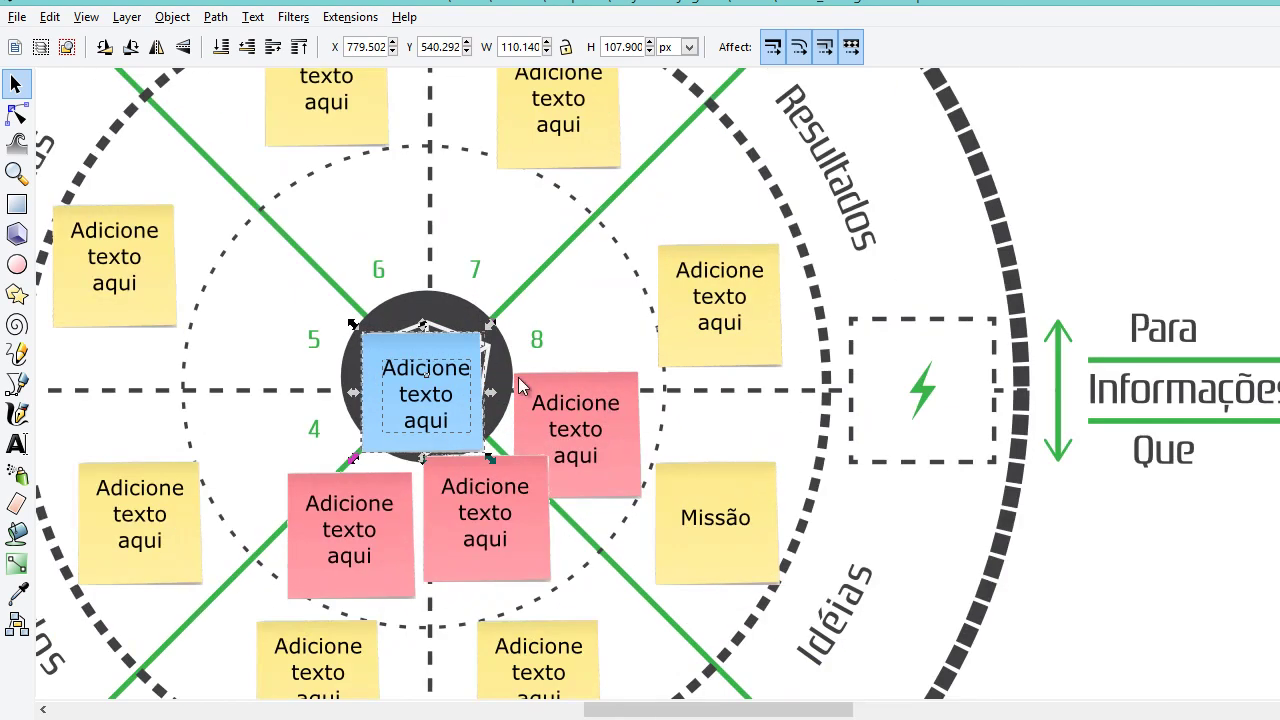
pyautogui.press('Up')
pyautogui.press('Up')
pyautogui.press('Up')
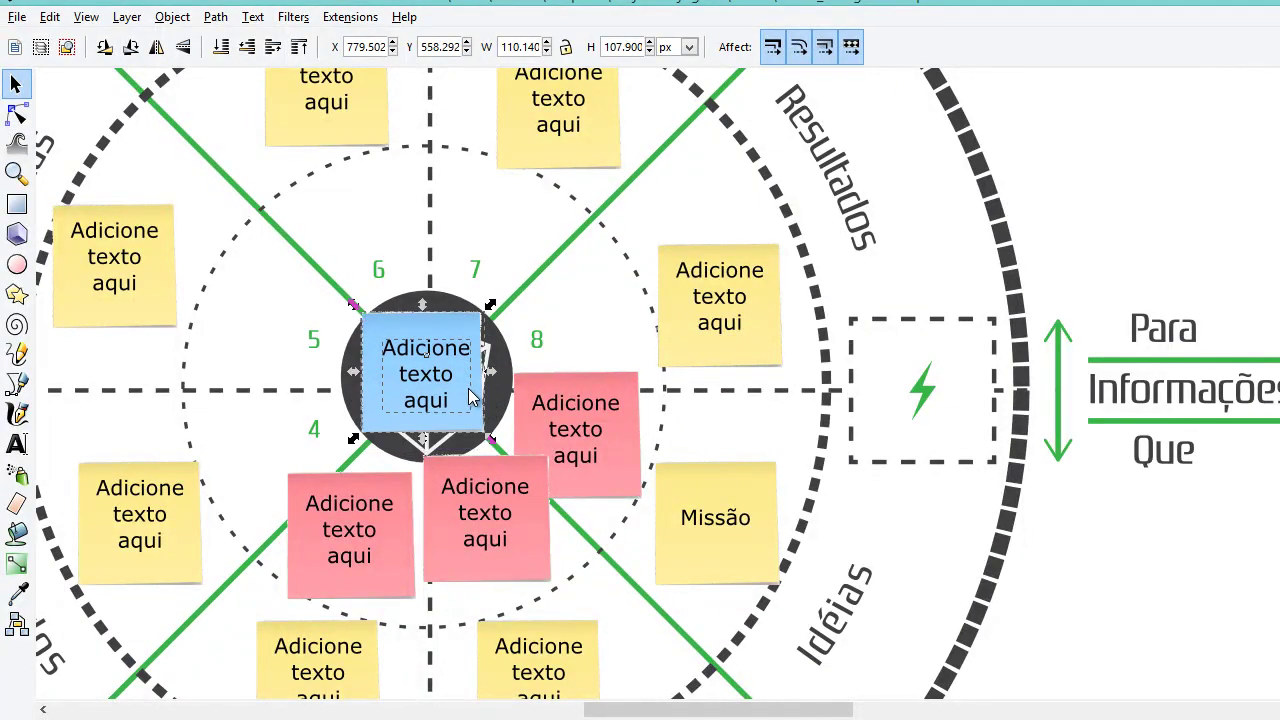
# - Change the blue note's text to 'Propósito' and nudge the label to centre it
pyautogui.press('t')
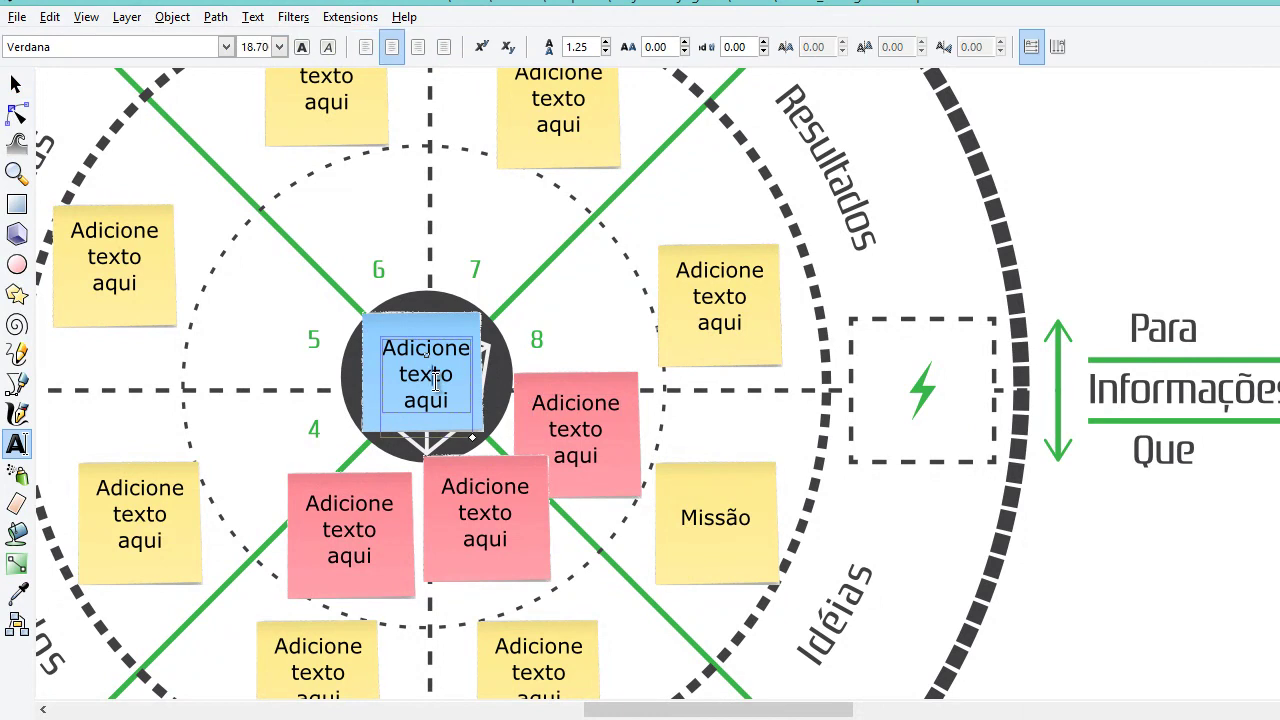
pyautogui.doubleClick(435, 375)
pyautogui.hotkey('ctrl', 'a')
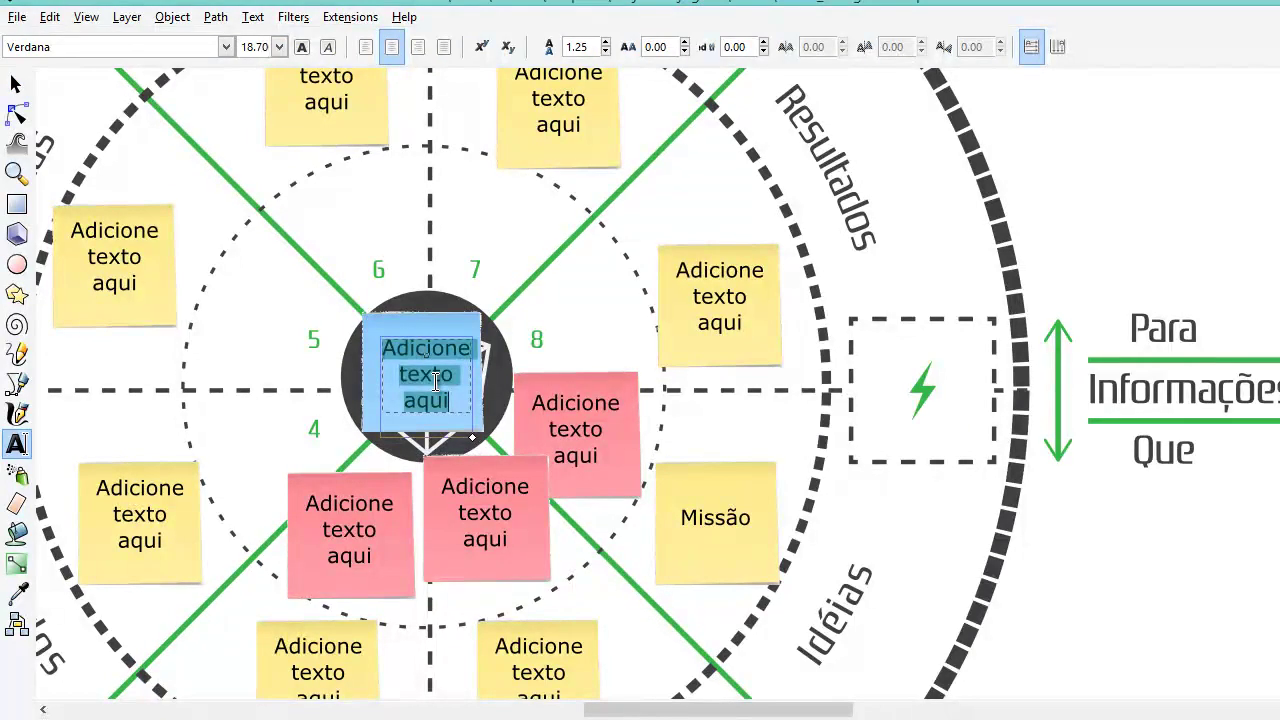
pyautogui.write('Propósit')
pyautogui.hotkey('ctrl', 'z')
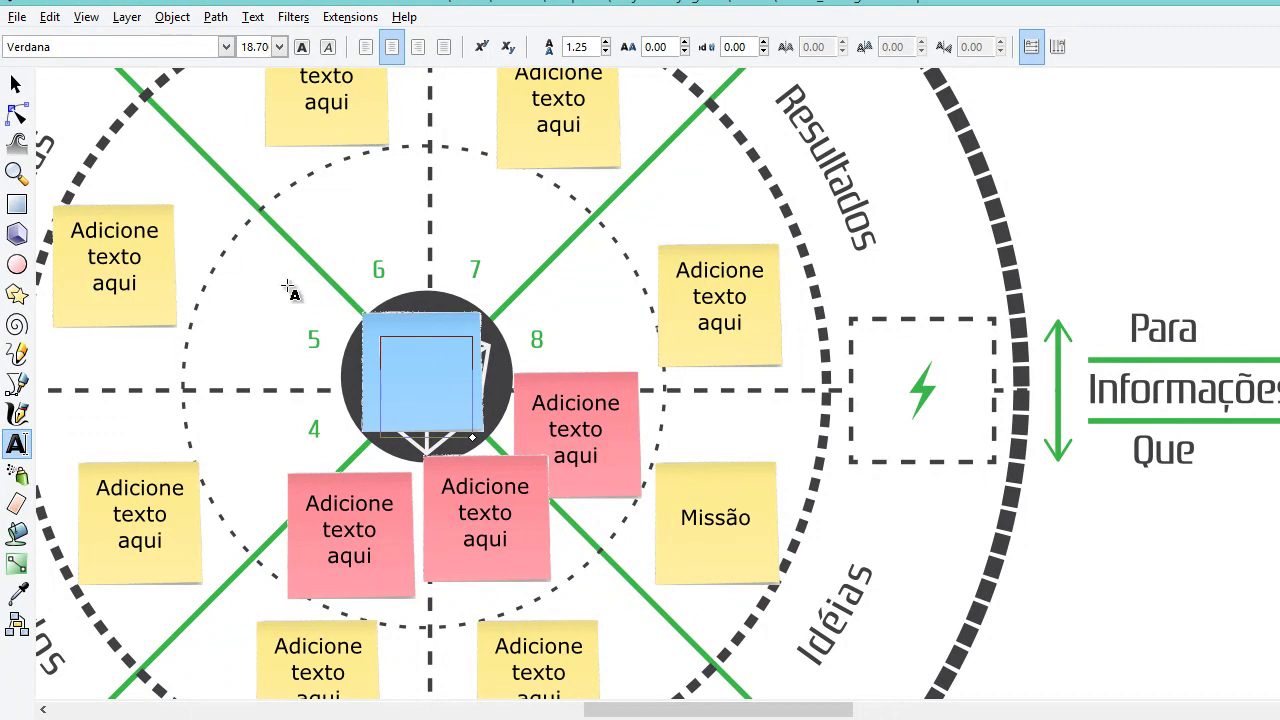
pyautogui.write('opósito')
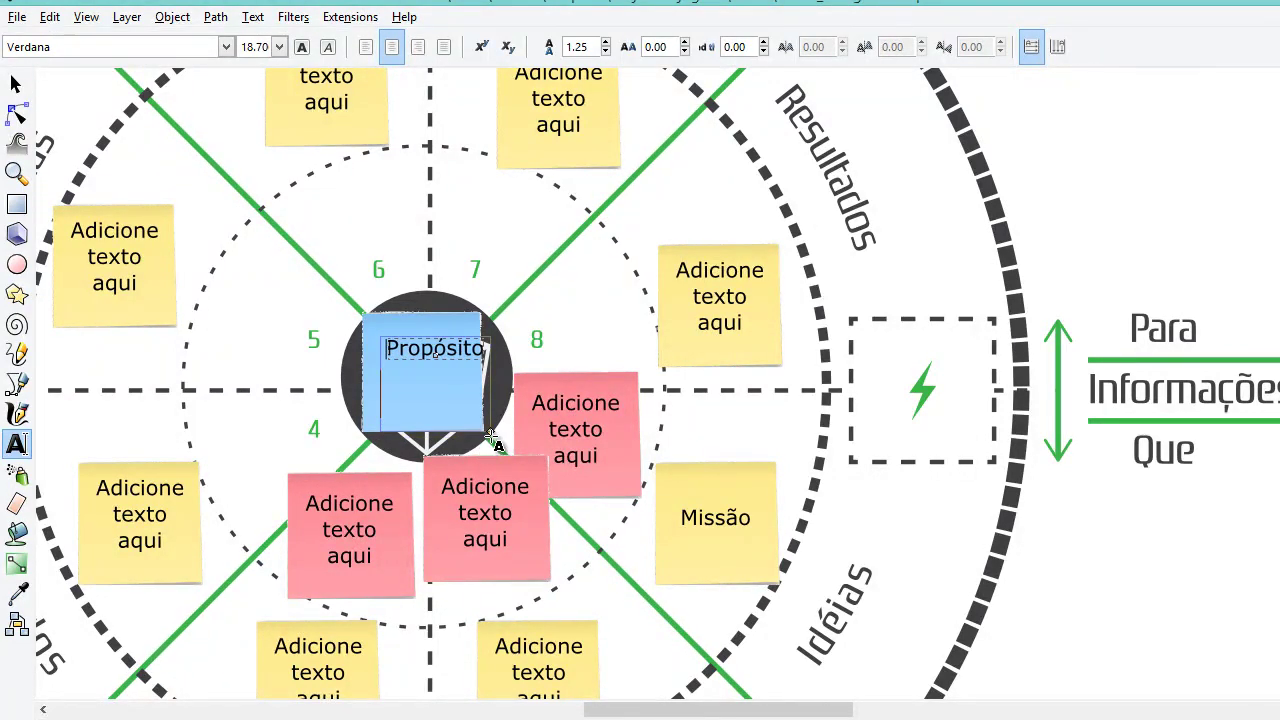
pyautogui.click(15, 84)
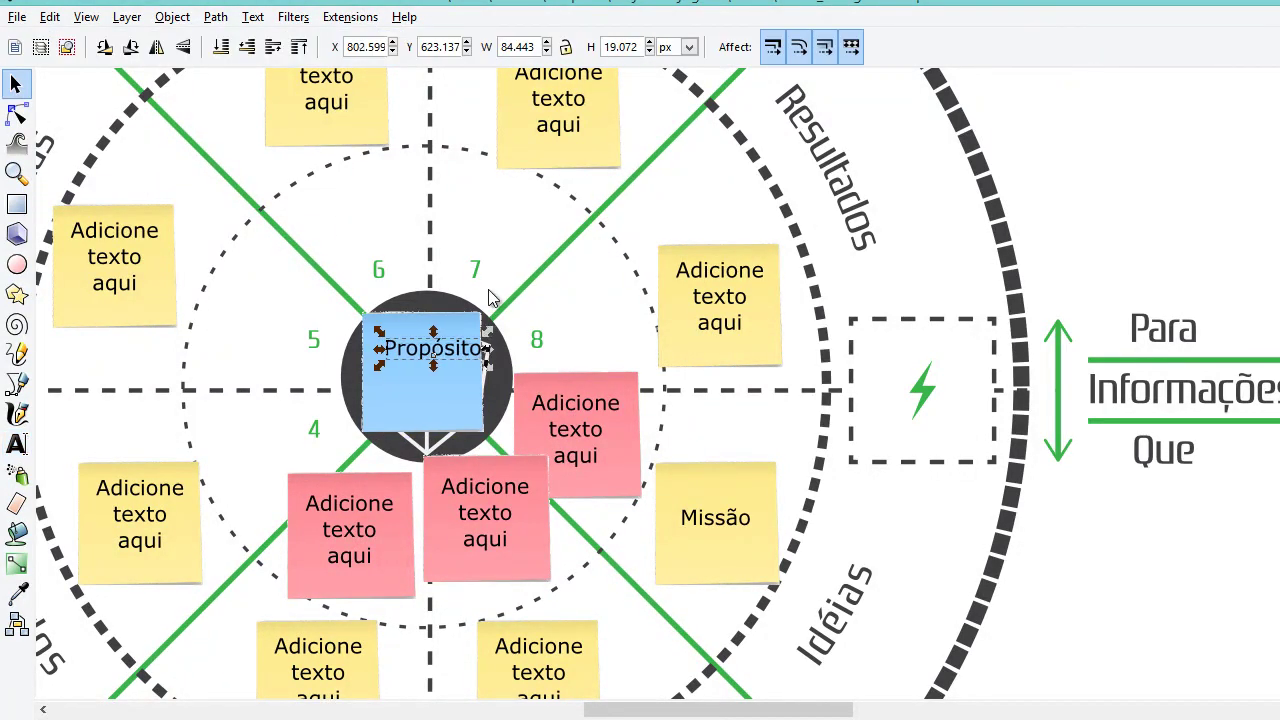
pyautogui.press('Left')
pyautogui.press('Left')
pyautogui.press('Left')
pyautogui.press('Down')
pyautogui.press('Down')
pyautogui.press('Down')
pyautogui.press('Down')
pyautogui.press('Down')
pyautogui.press('Down')
pyautogui.press('Down')
# - Zoom out to view the whole board with the Propósito note at its centre
pyautogui.press('-')
pyautogui.press('-')
pyautogui.press('-')
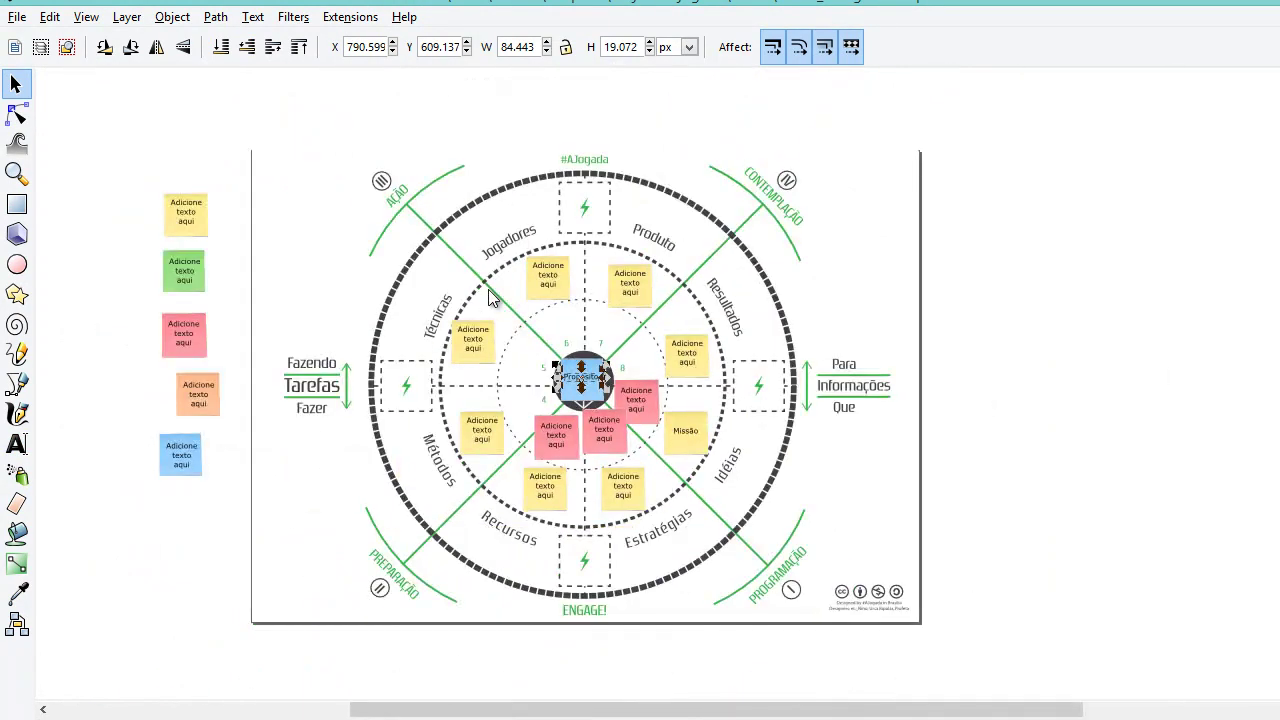